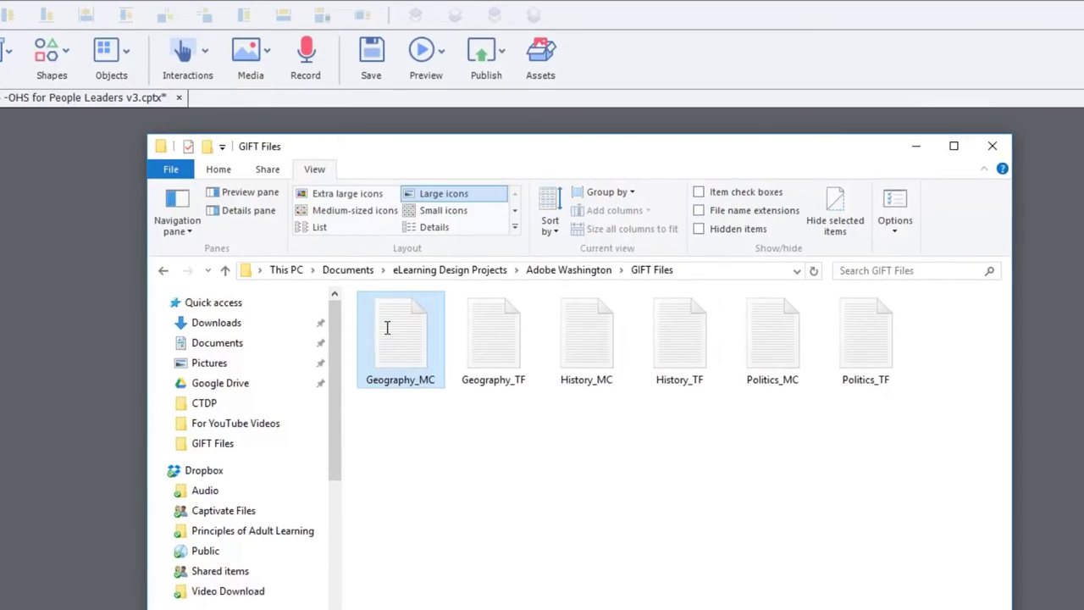
Review the Geography_MC file and the six GIFT question files, then return to the Captivate project.
{"action": "double_click", "coordinate": [356, 246]}
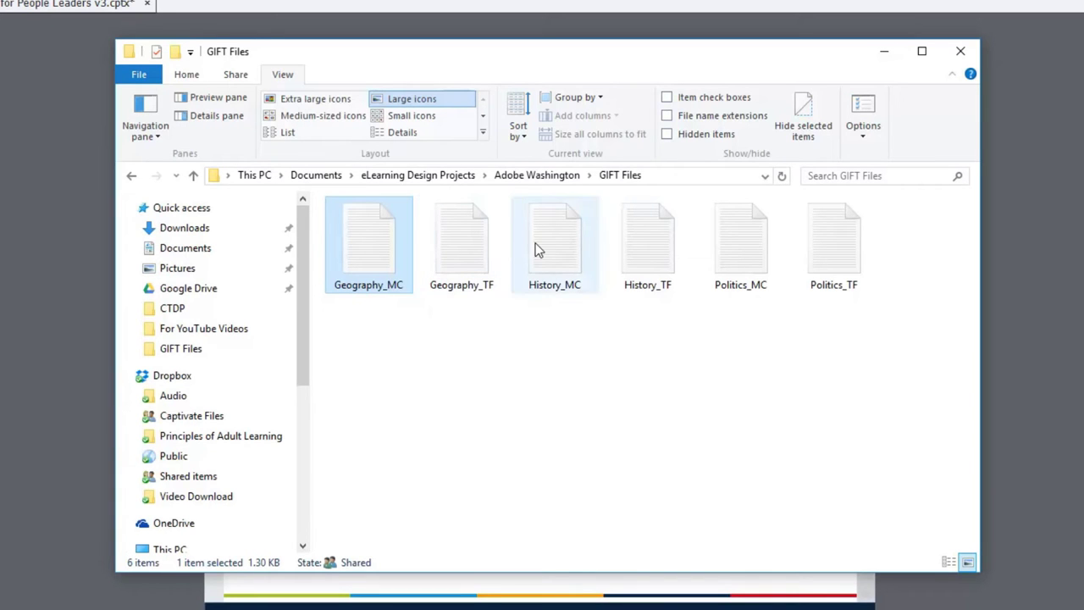
{"action": "left_click", "coordinate": [575, 248]}
{"action": "left_click", "coordinate": [739, 254]}
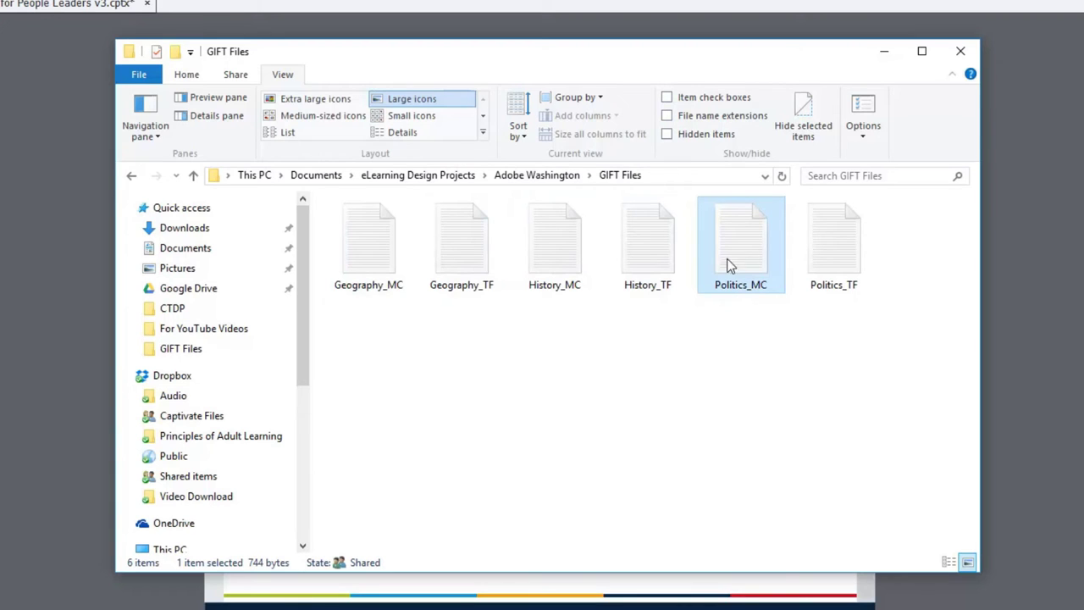
{"action": "left_click_drag", "start_coordinate": [893, 446], "coordinate": [326, 196]}
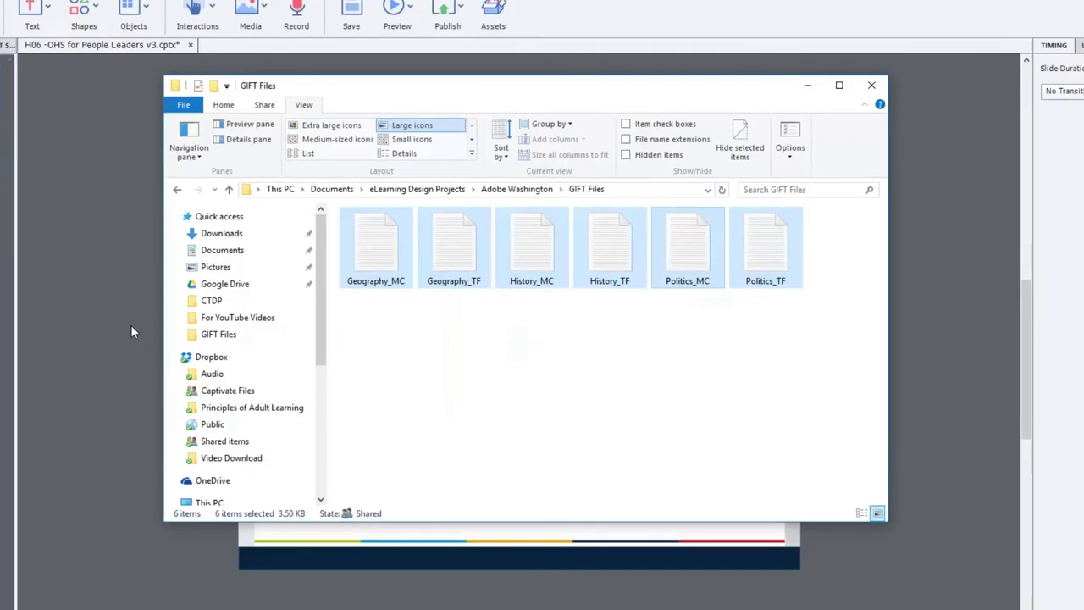
{"action": "left_click", "coordinate": [76, 346]}
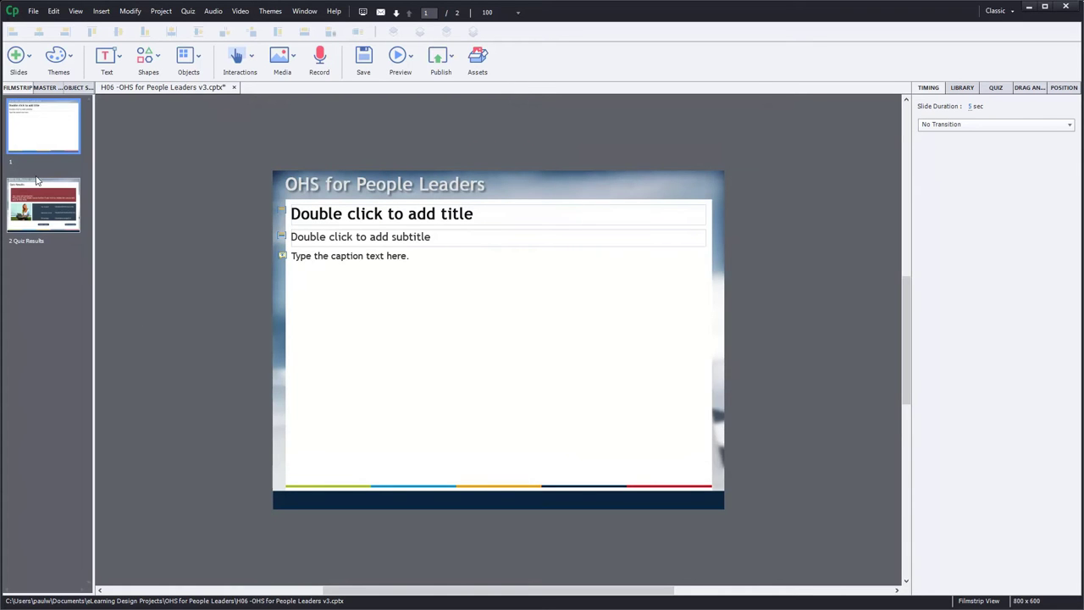
View the Quiz Results slide, then go back to the title slide.
{"action": "left_click", "coordinate": [51, 204]}
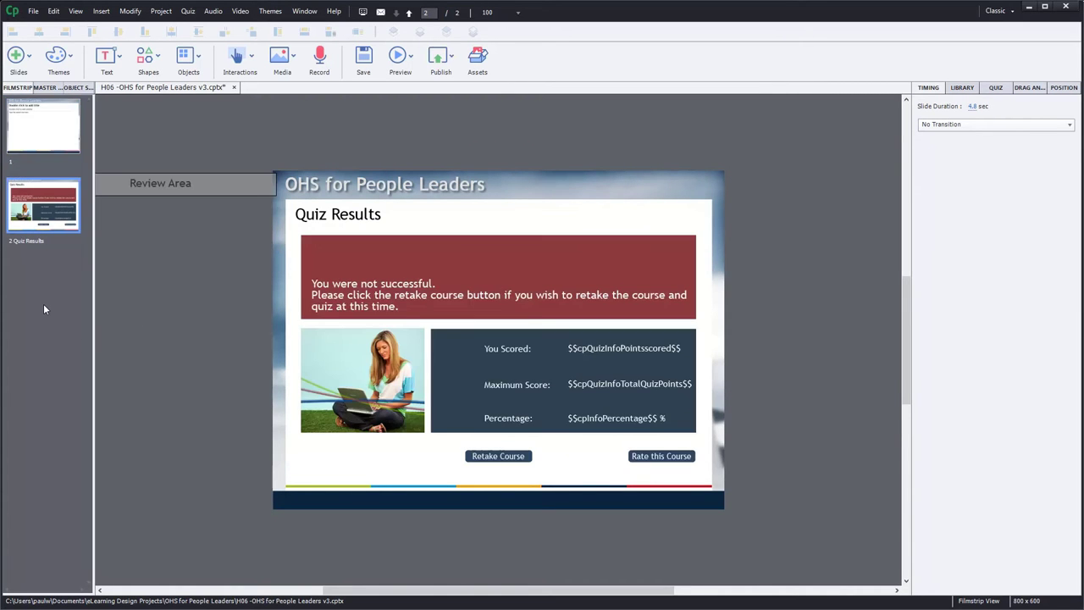
{"action": "left_click", "coordinate": [51, 146]}
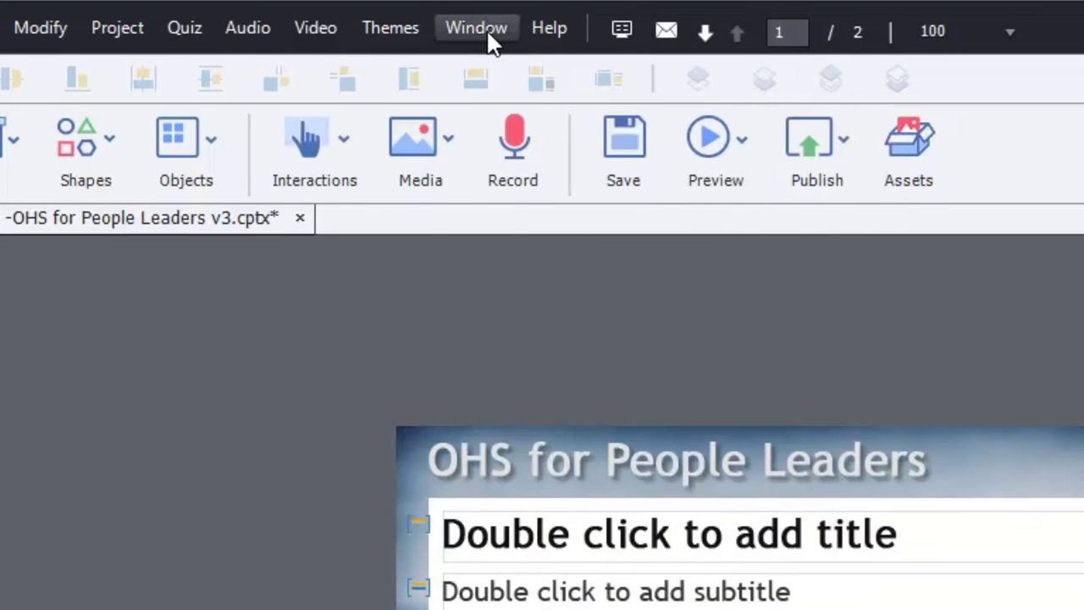
Show the Question Pool panel via the Window menu and open the Question Pool Manager.
{"action": "left_click", "coordinate": [477, 29]}
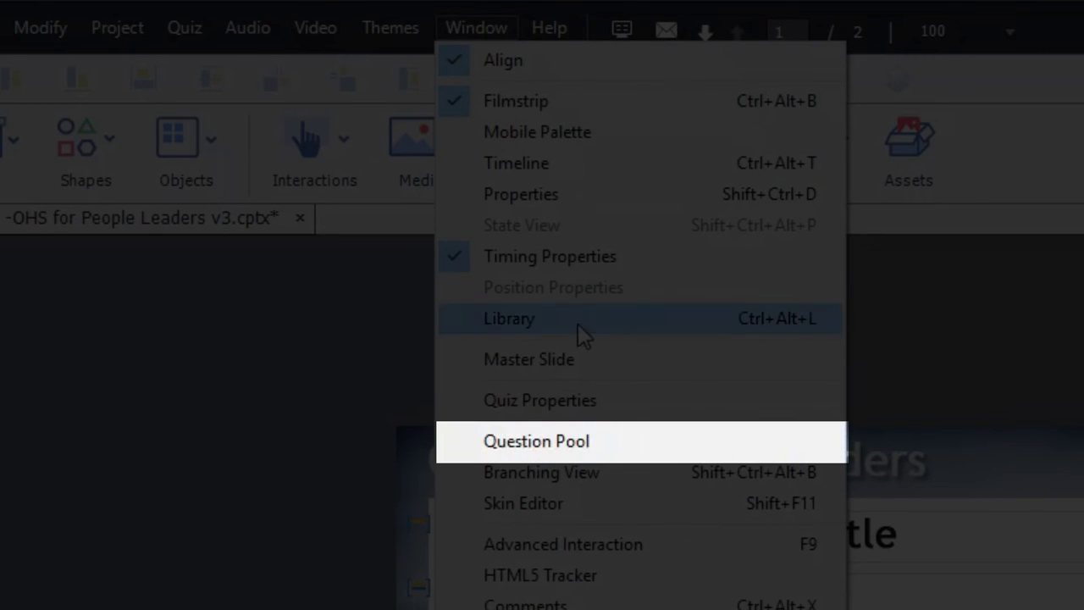
{"action": "left_click", "coordinate": [591, 442]}
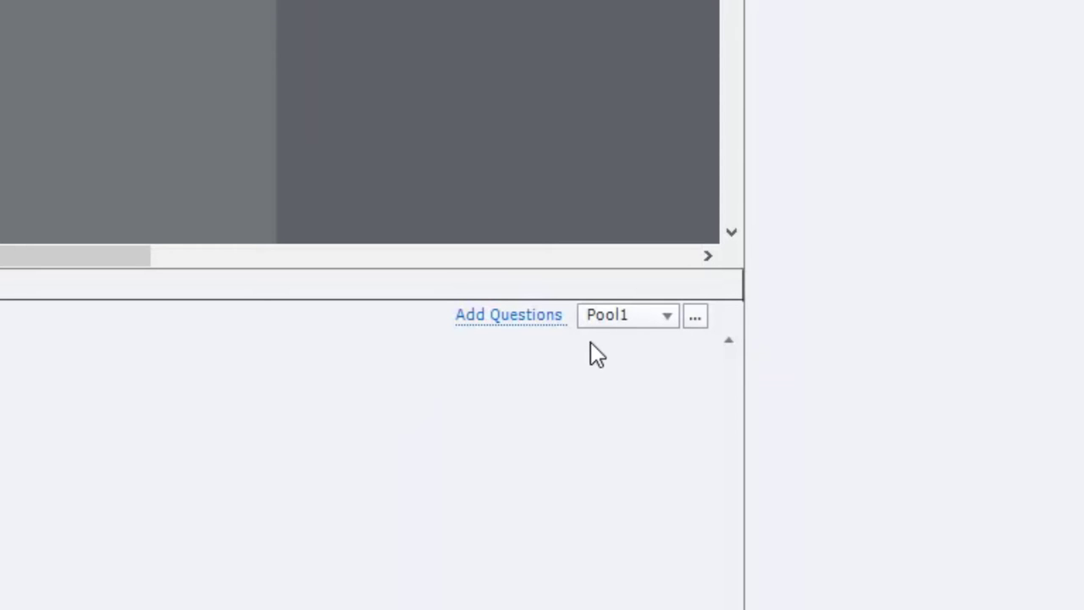
{"action": "left_click", "coordinate": [695, 316]}
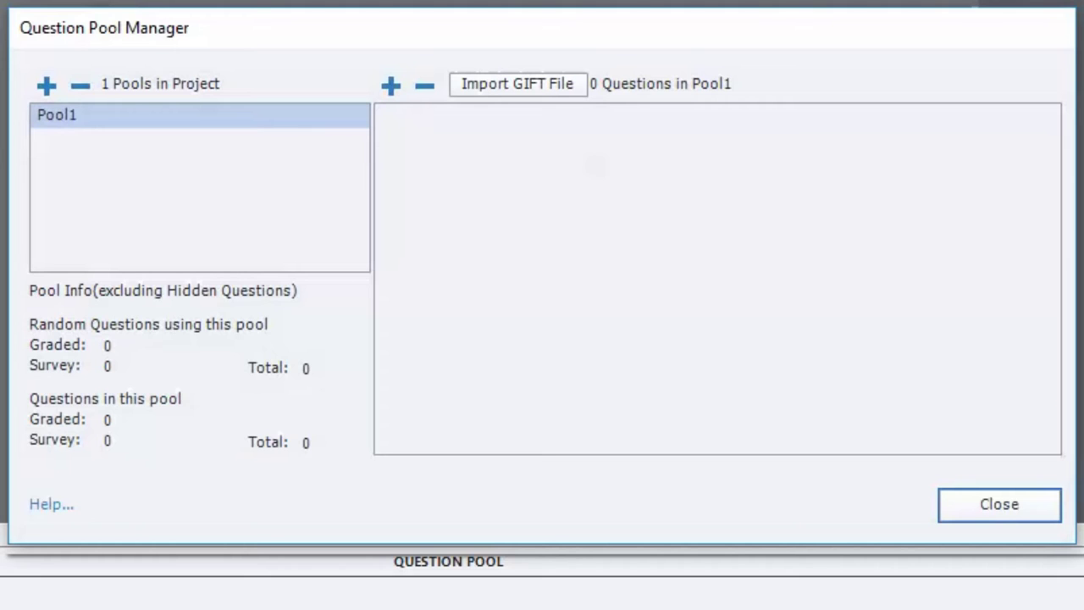
Rename Pool1 to Geogoraphy_MC and add pools named Geography_TF and History_MC.
{"action": "left_click", "coordinate": [69, 113]}
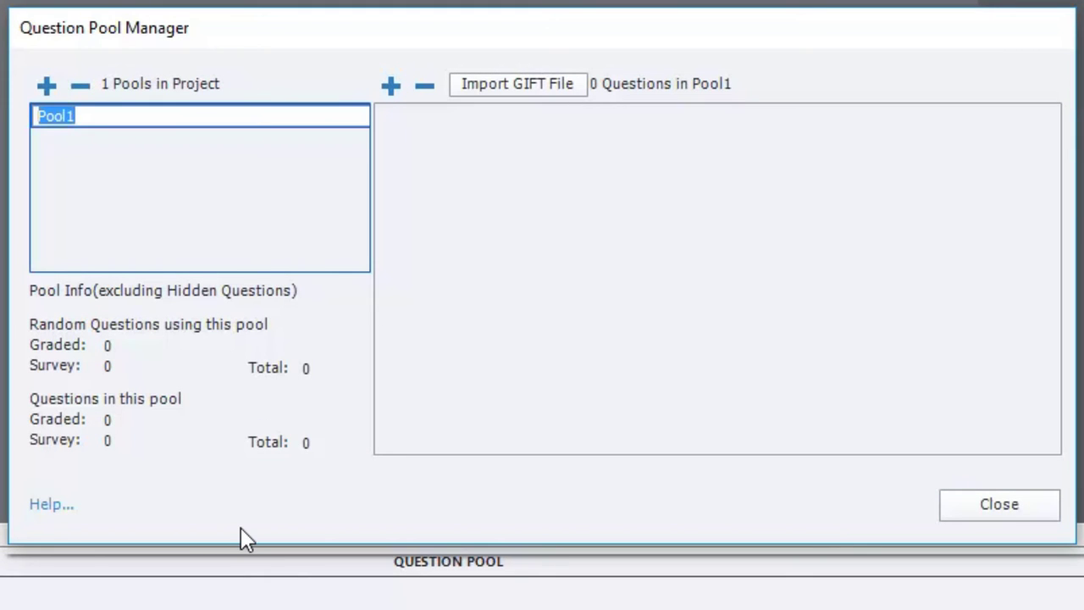
{"action": "type", "text": "Geogora"}
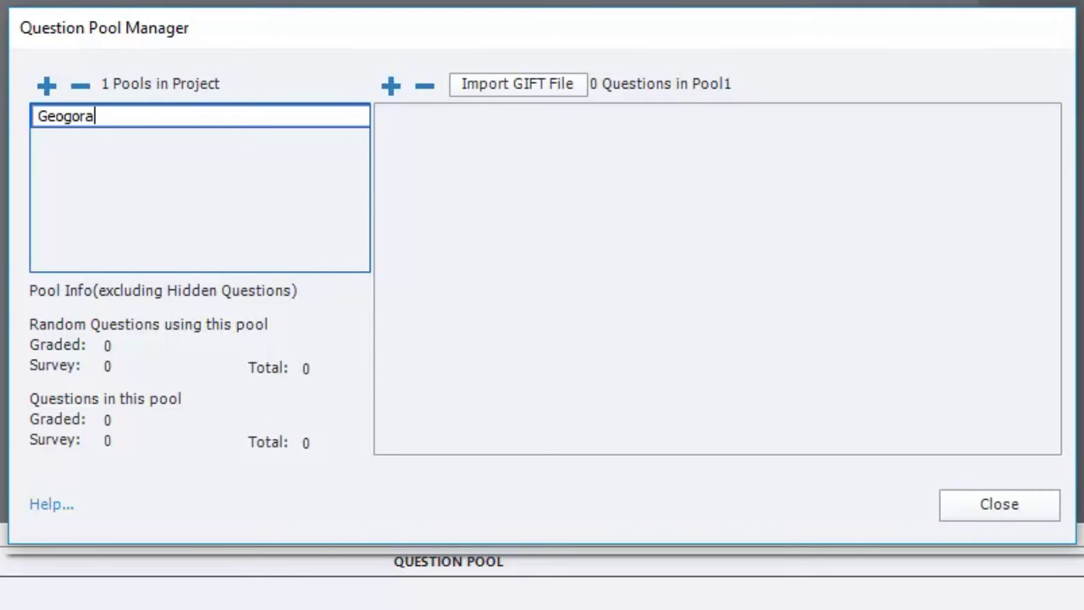
{"action": "type", "text": "phy_"}
{"action": "type", "text": "MC"}
{"action": "key", "text": "Return"}
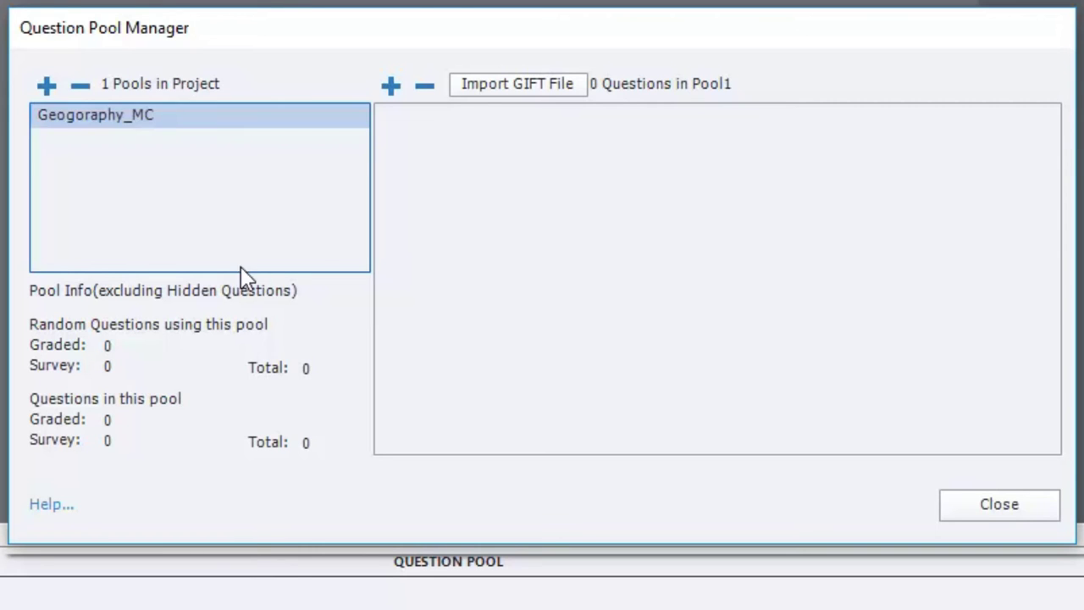
{"action": "left_click", "coordinate": [46, 86]}
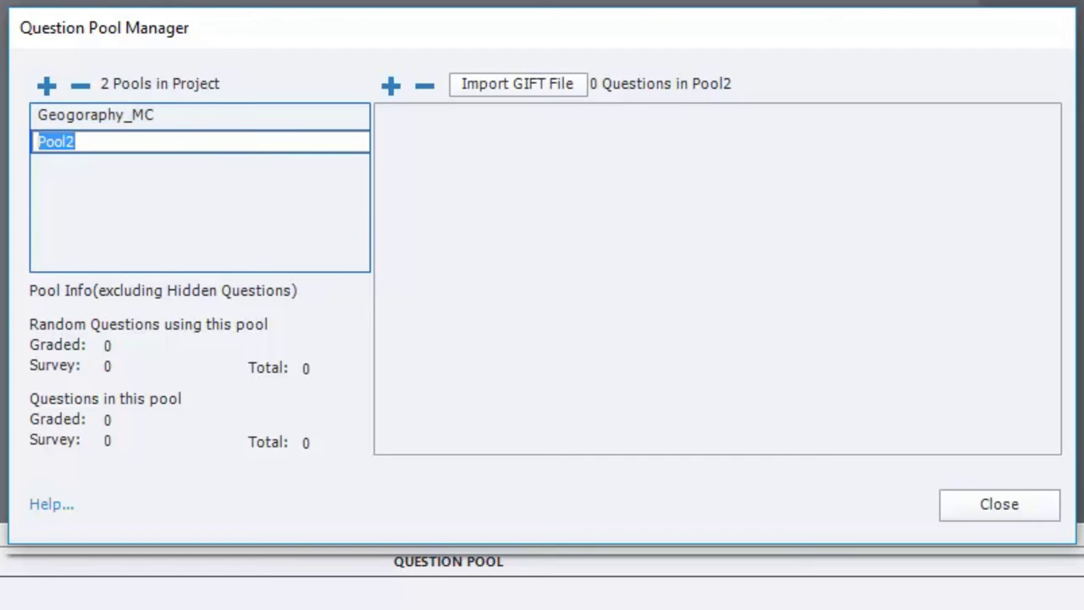
{"action": "type", "text": "Geog"}
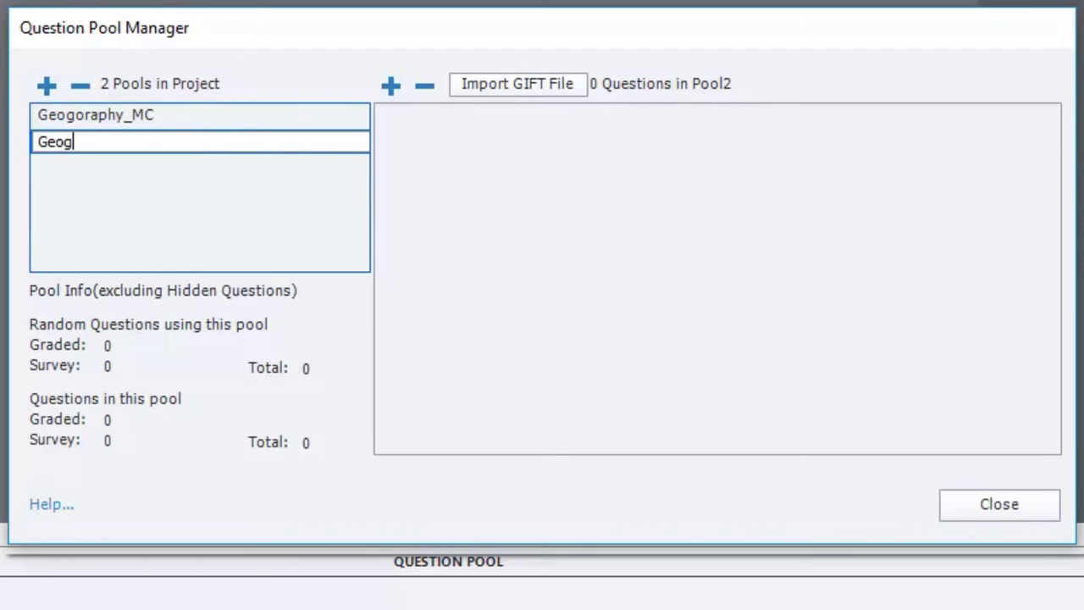
{"action": "type", "text": "raphy_TF"}
{"action": "key", "text": "Return"}
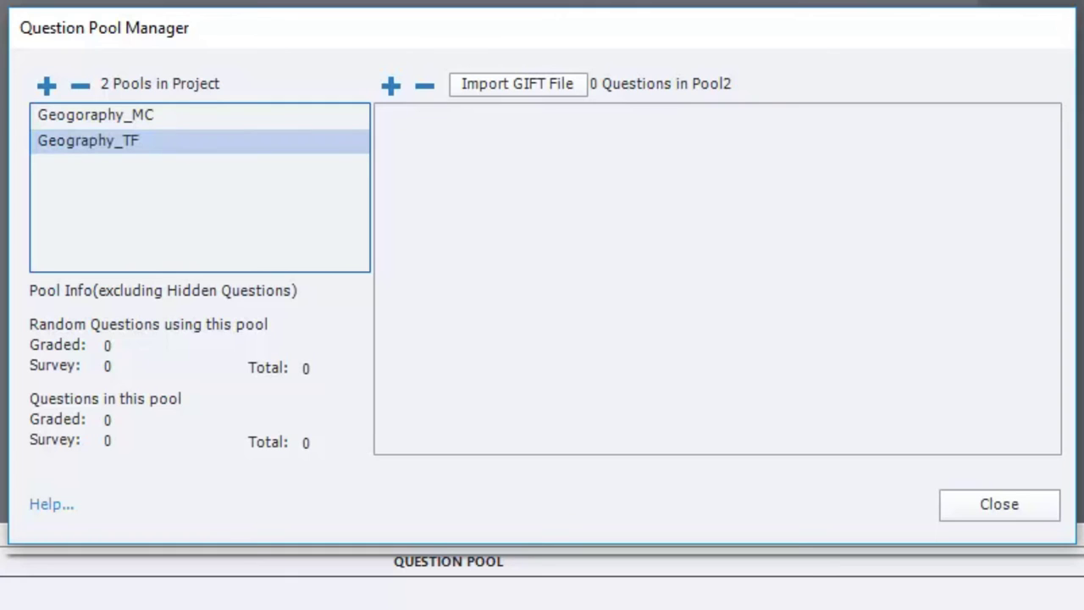
{"action": "left_click", "coordinate": [46, 85]}
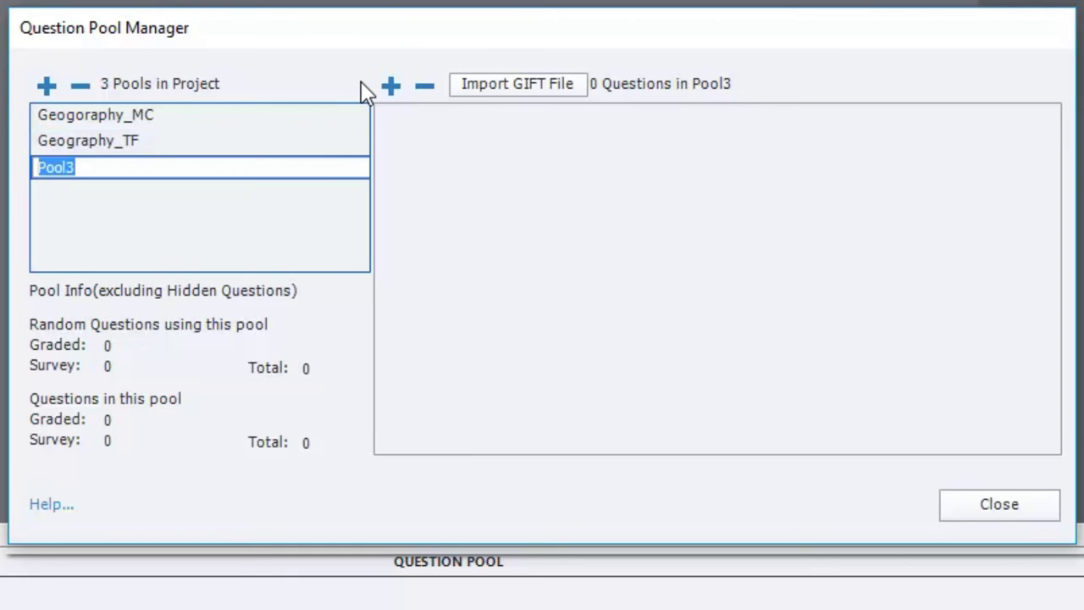
{"action": "type", "text": "History"}
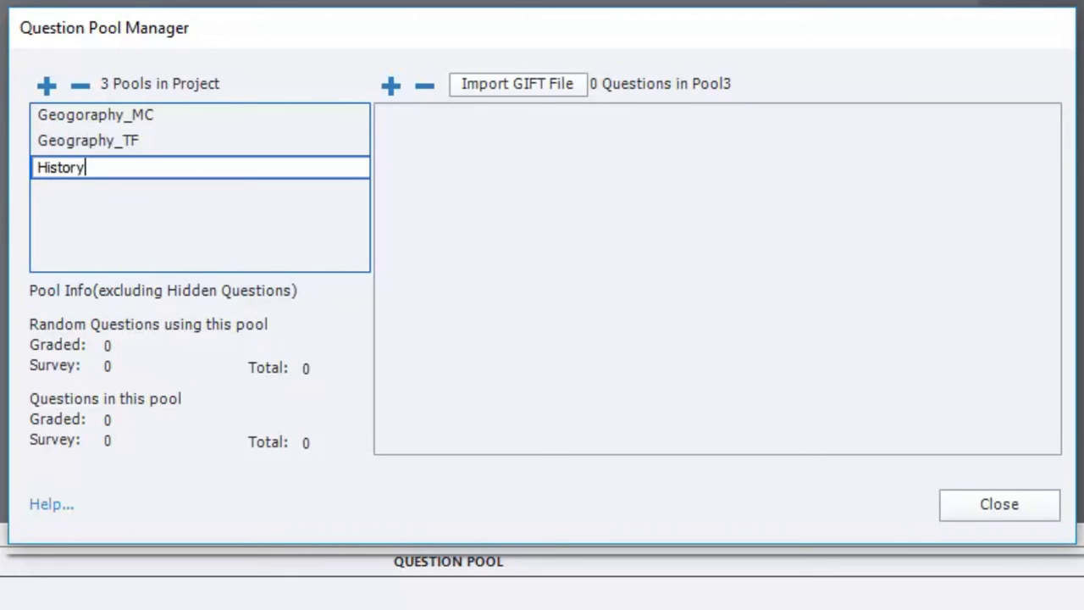
{"action": "type", "text": "_MC"}
{"action": "key", "text": "Return"}
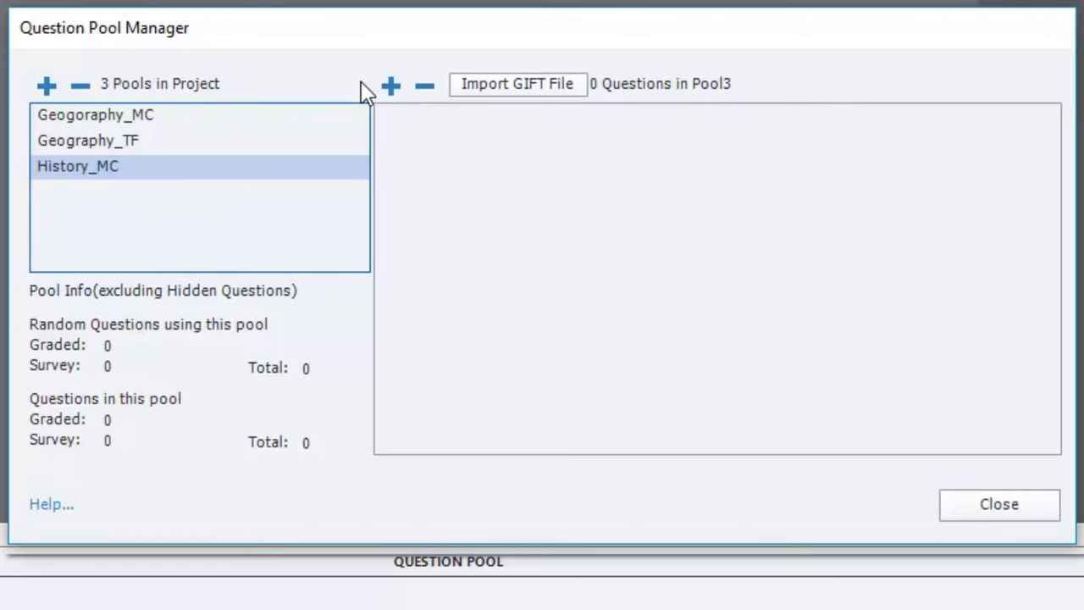
Add three more pools named History_TF, Politics_MC and Politics_TF.
{"action": "left_click", "coordinate": [47, 85]}
{"action": "type", "text": "History_TF"}
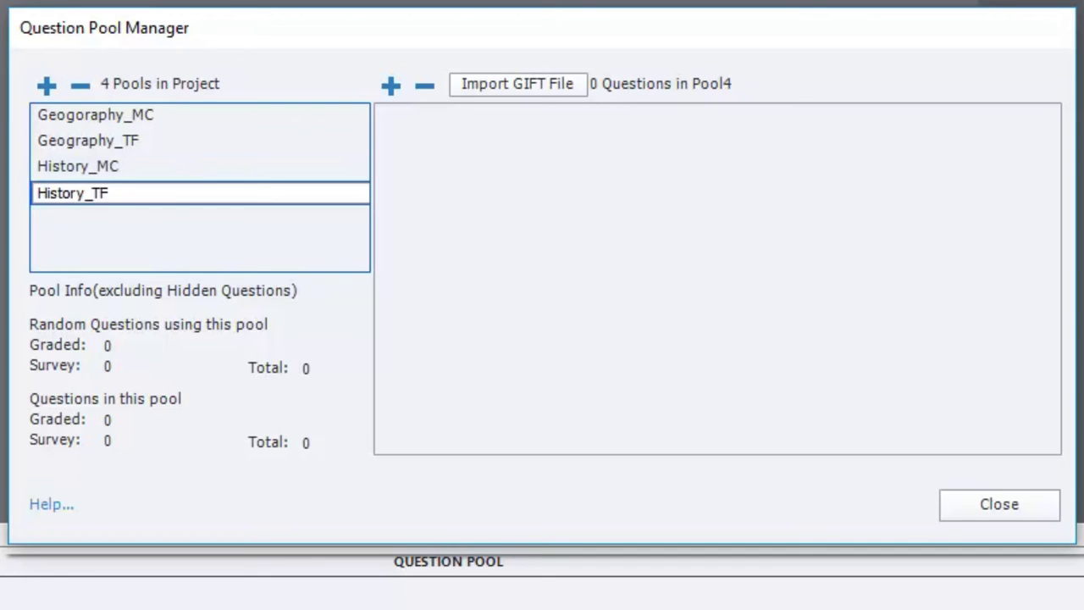
{"action": "key", "text": "Return"}
{"action": "left_click", "coordinate": [46, 86]}
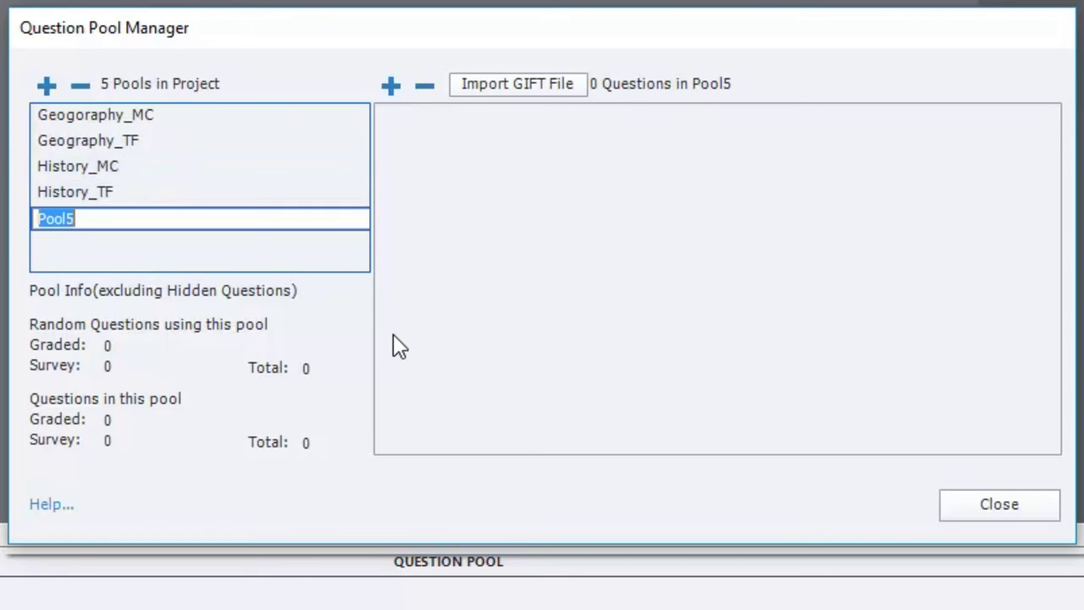
{"action": "type", "text": "Politic"}
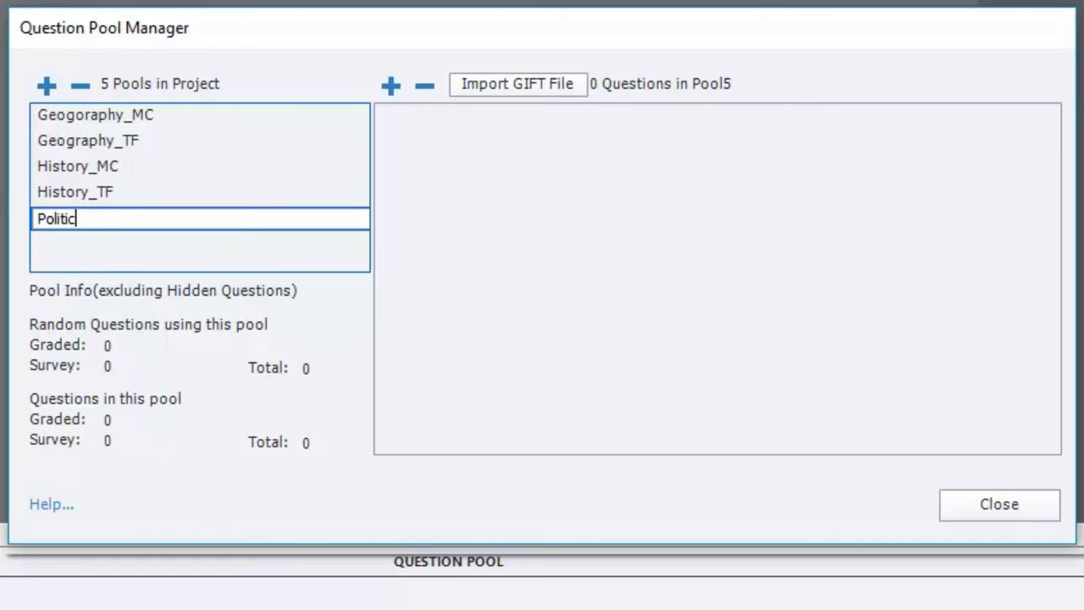
{"action": "type", "text": "s_MC"}
{"action": "key", "text": "Return"}
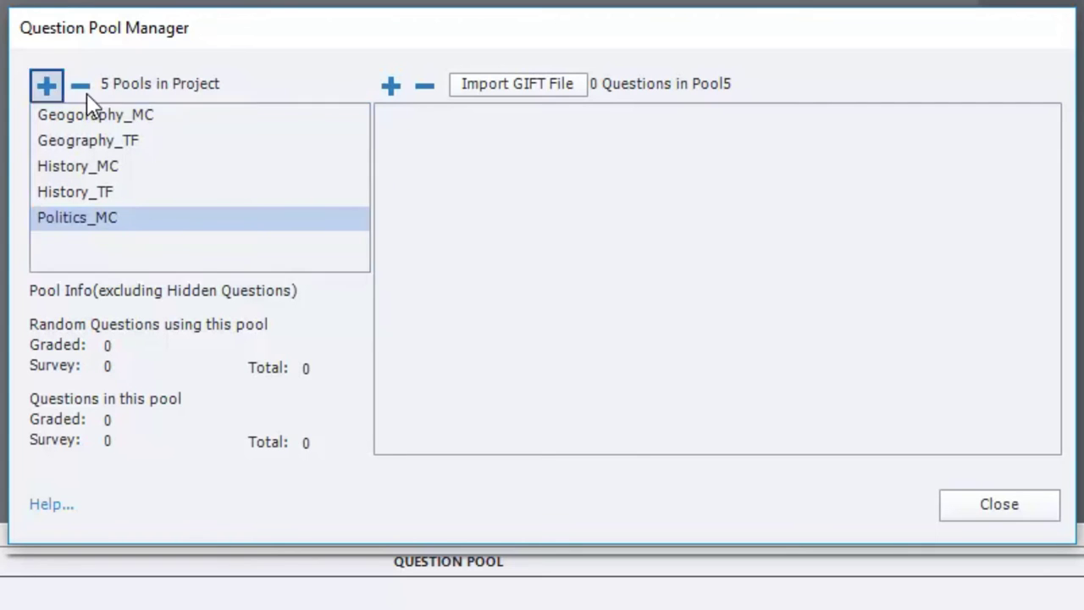
{"action": "left_click", "coordinate": [45, 86]}
{"action": "type", "text": "Polit"}
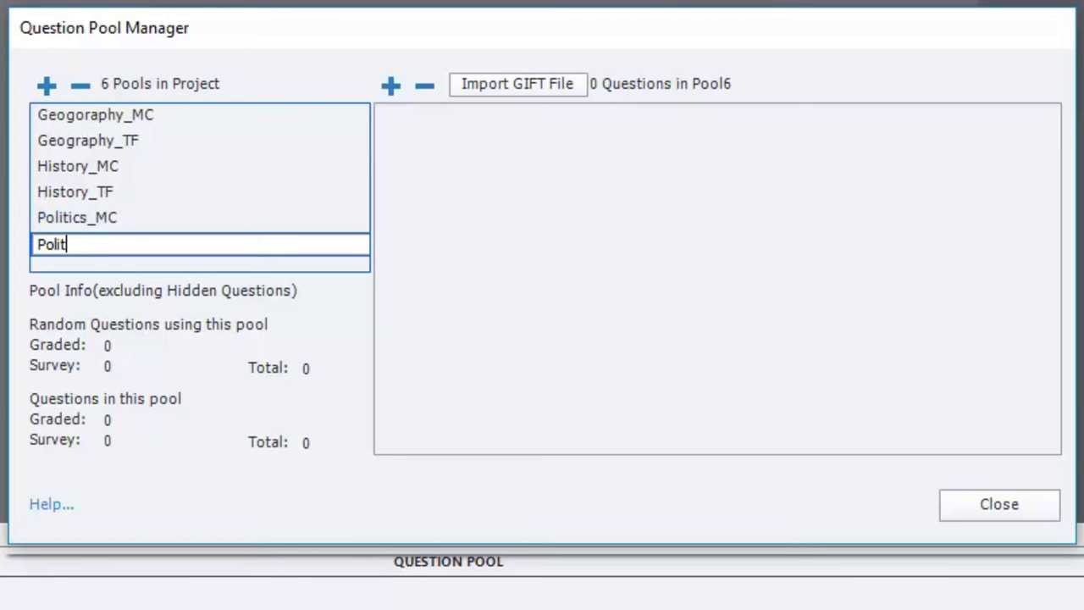
{"action": "type", "text": "ics_TF"}
{"action": "key", "text": "Return"}
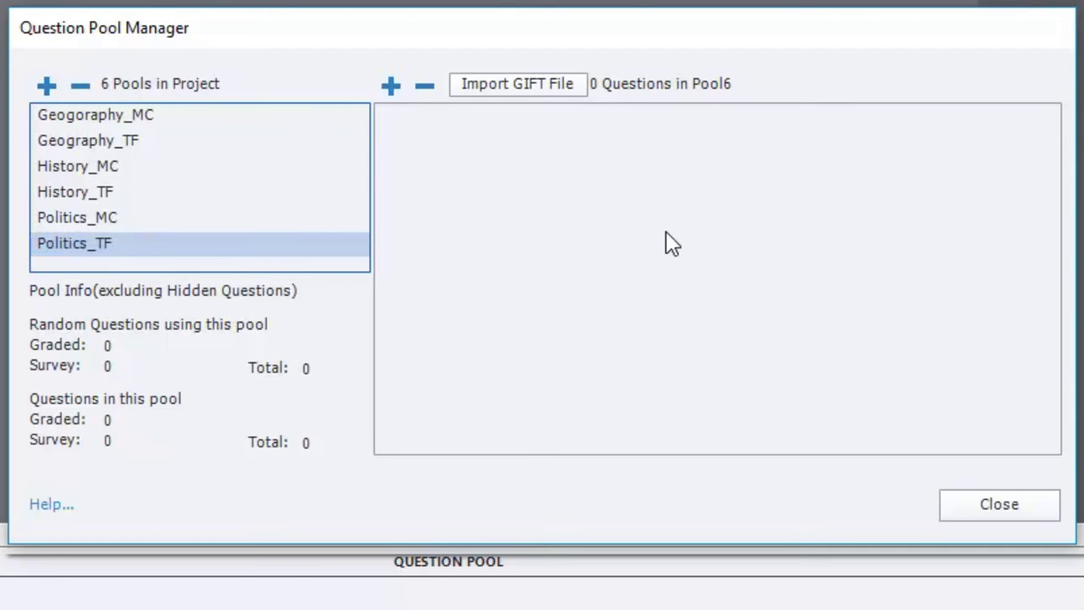
Import Geography_MC from Documents > eLearning Design Projects > Adobe Washington > GIFT Files into Geogoraphy_MC.
{"action": "left_click", "coordinate": [163, 116]}
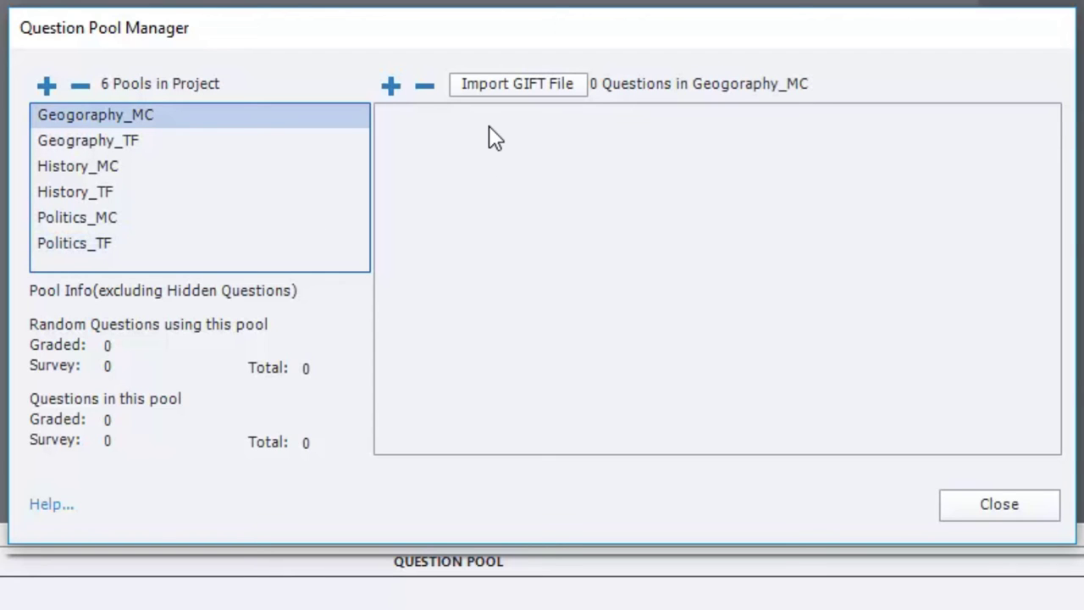
{"action": "left_click", "coordinate": [538, 85]}
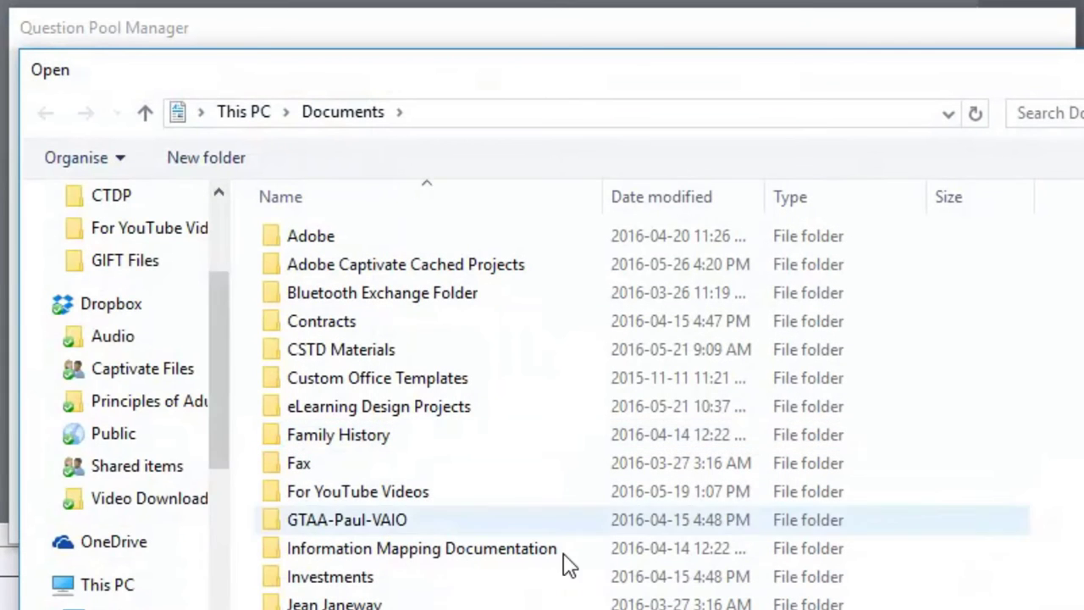
{"action": "scroll", "coordinate": [222, 271], "scroll_direction": "up", "scroll_amount": 3}
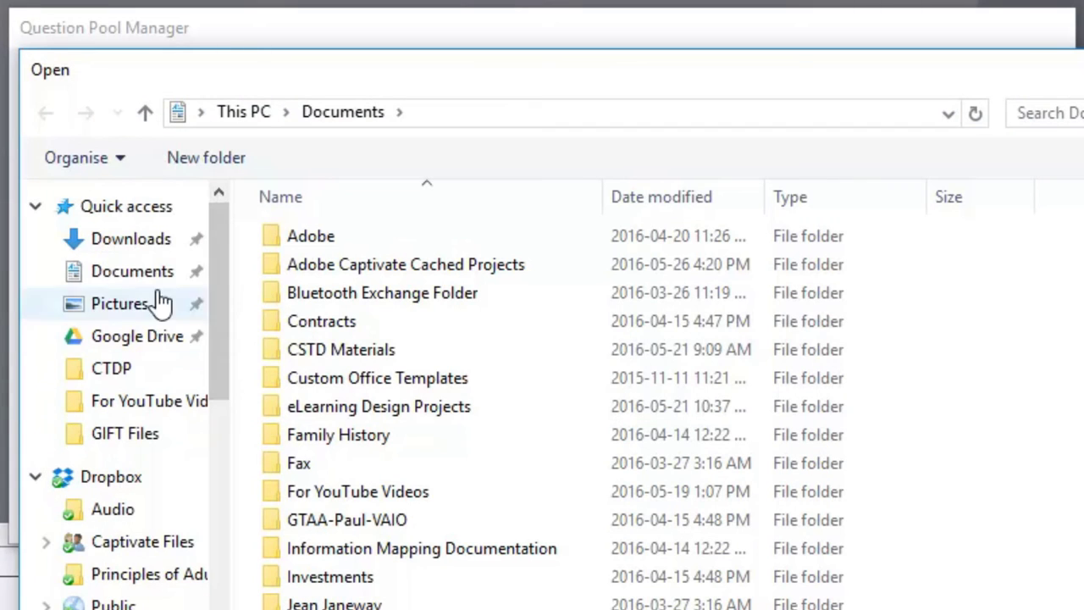
{"action": "left_click", "coordinate": [193, 282]}
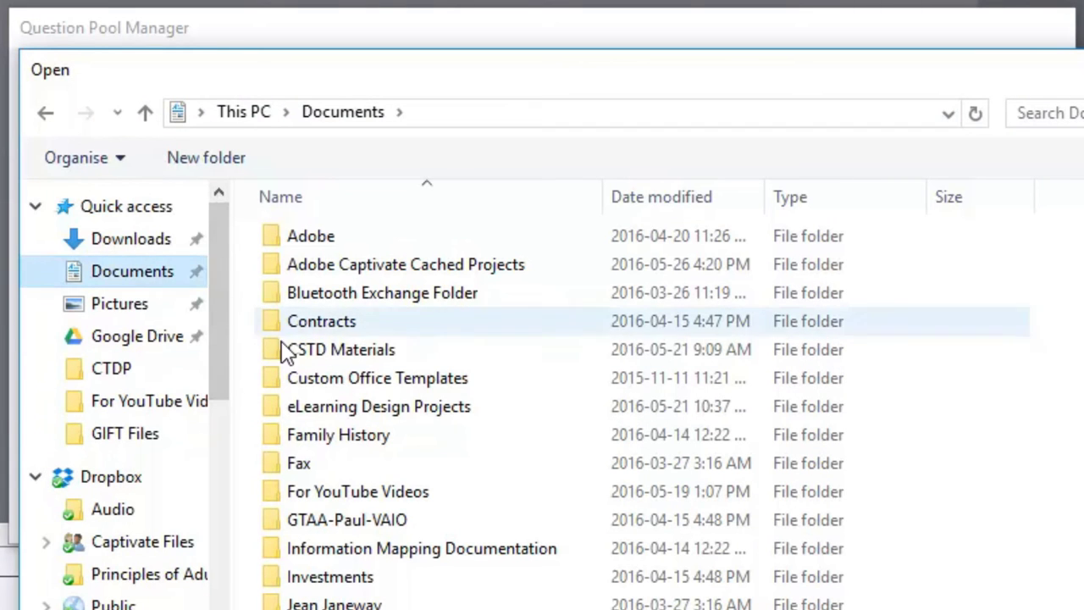
{"action": "double_click", "coordinate": [347, 413]}
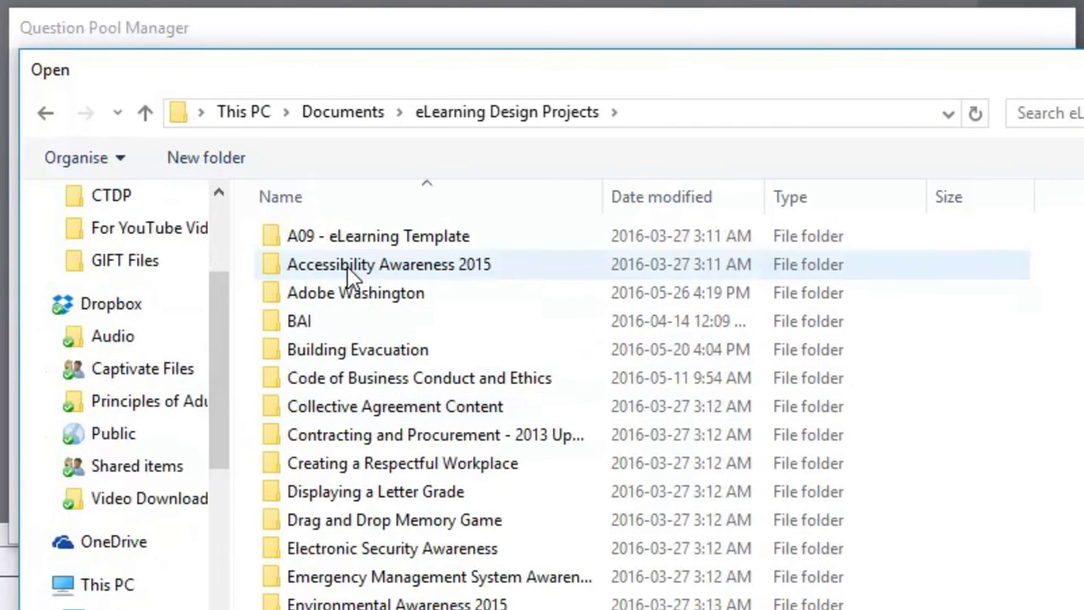
{"action": "double_click", "coordinate": [339, 293]}
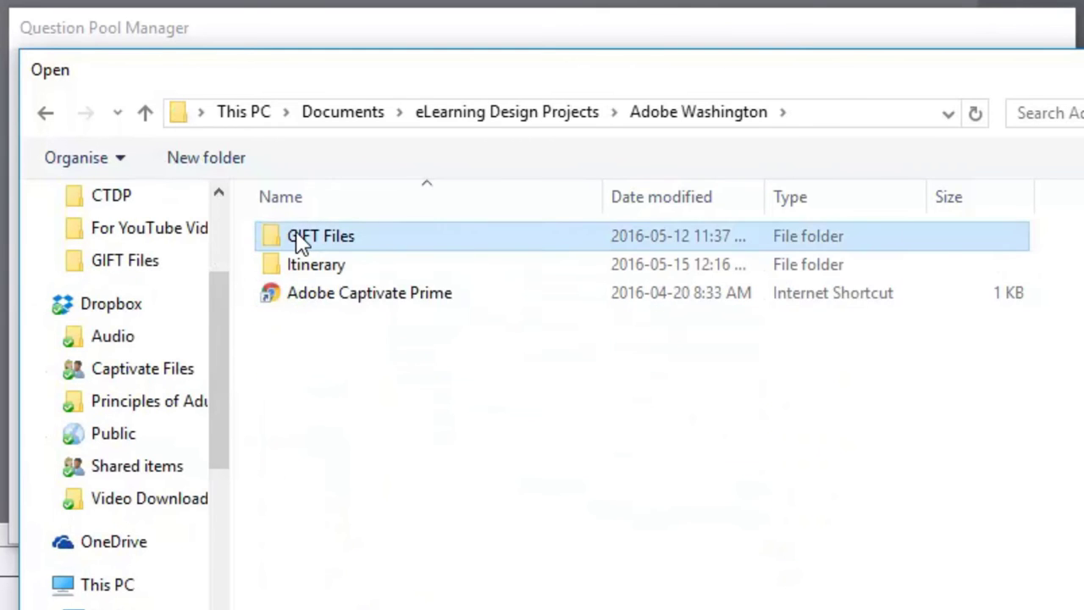
{"action": "double_click", "coordinate": [300, 239]}
{"action": "double_click", "coordinate": [381, 243]}
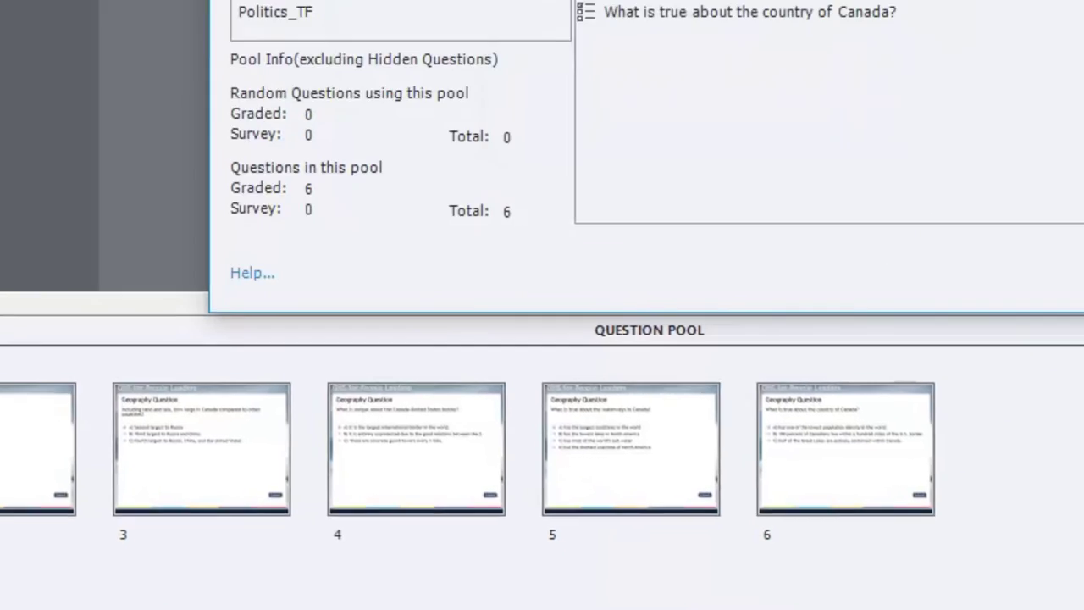
Import the Geography_TF and History_MC GIFT files into their matching pools.
{"action": "left_click", "coordinate": [85, 140]}
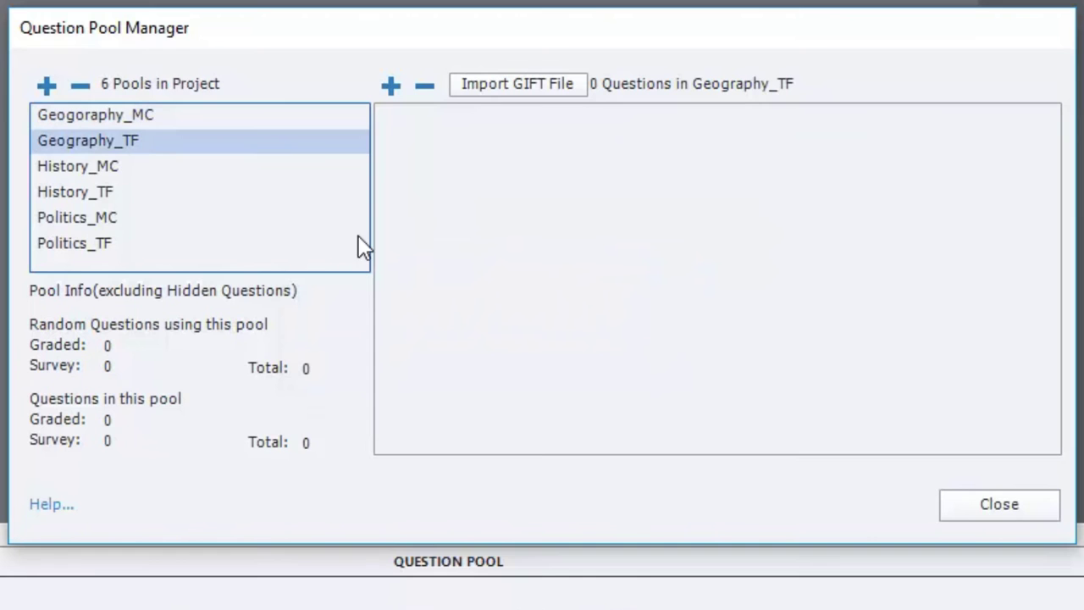
{"action": "left_click", "coordinate": [529, 88]}
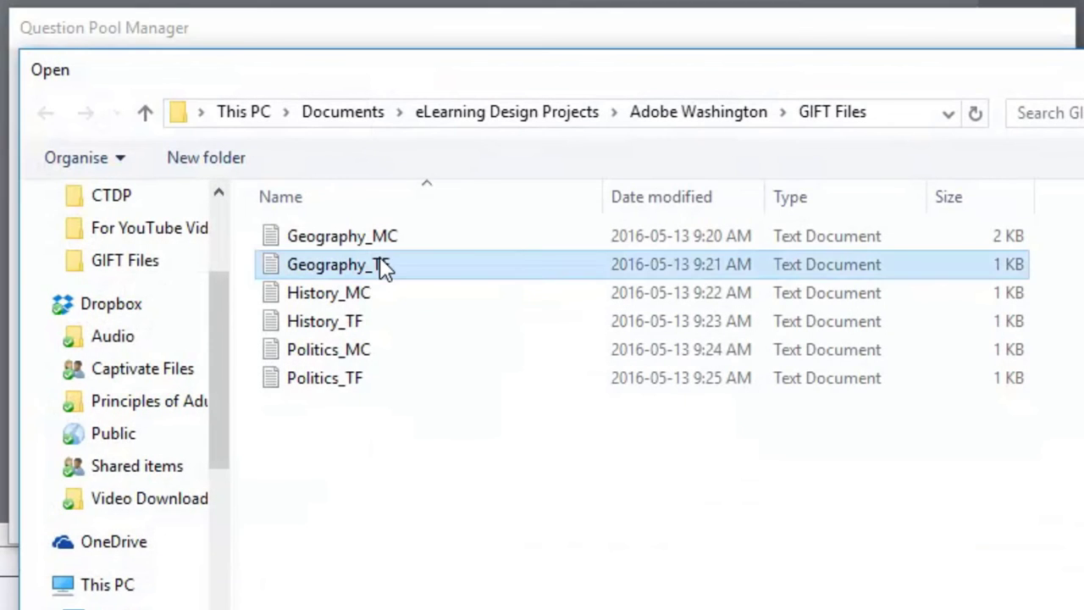
{"action": "double_click", "coordinate": [381, 261]}
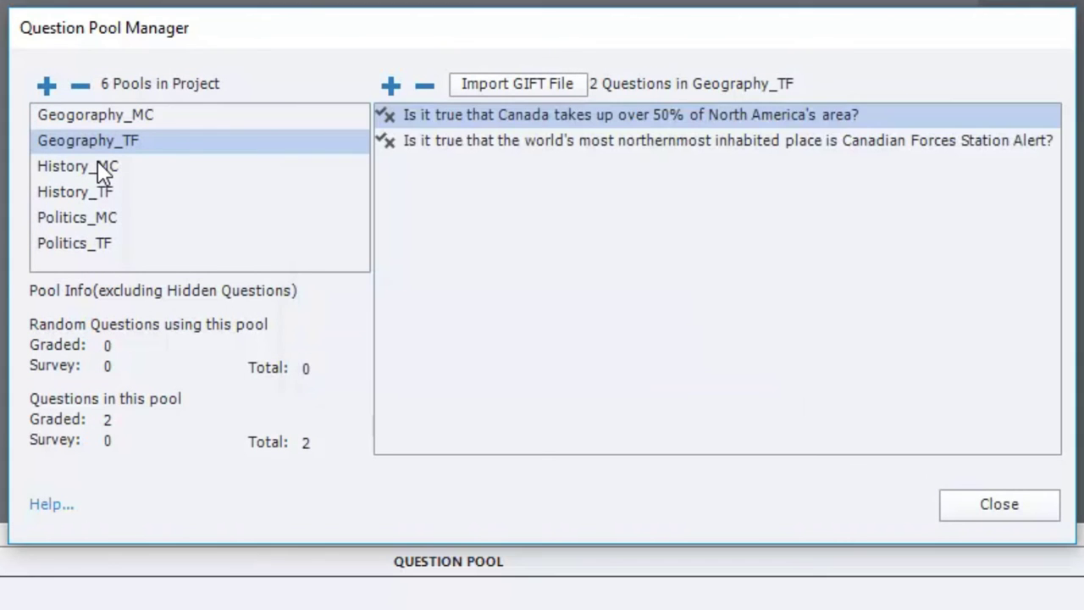
{"action": "left_click", "coordinate": [100, 166]}
{"action": "left_click", "coordinate": [498, 94]}
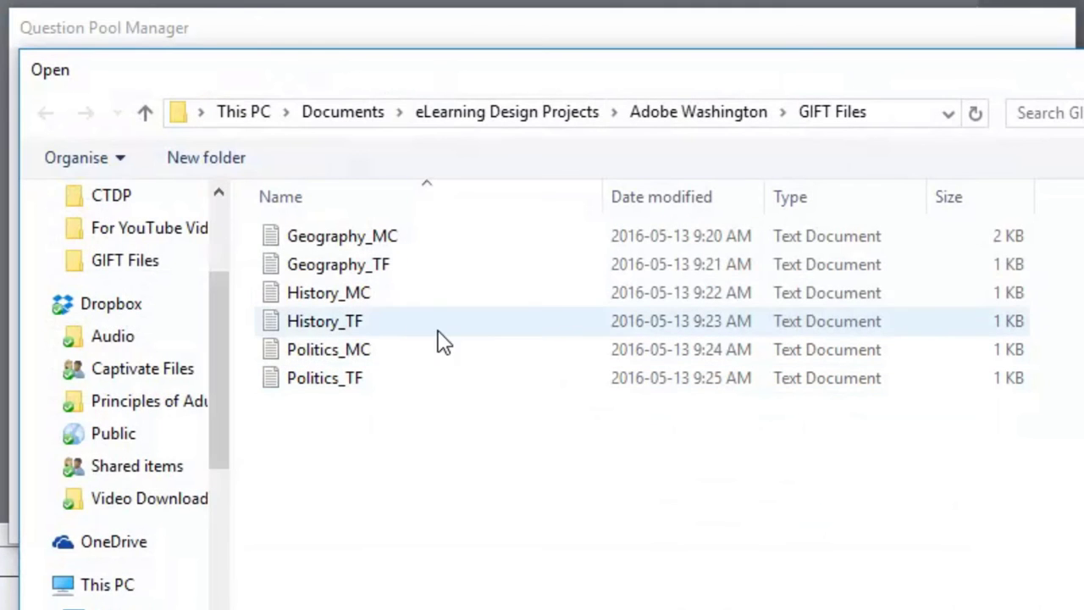
{"action": "double_click", "coordinate": [363, 293]}
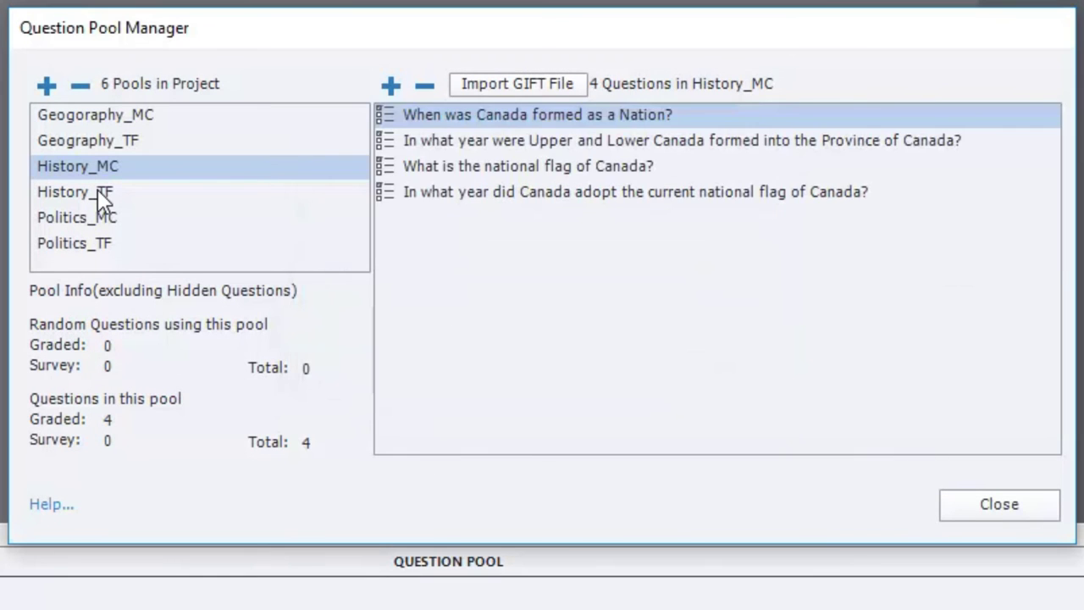
Import the History_TF GIFT file into the History_TF pool.
{"action": "double_click", "coordinate": [98, 189]}
{"action": "left_click", "coordinate": [131, 193]}
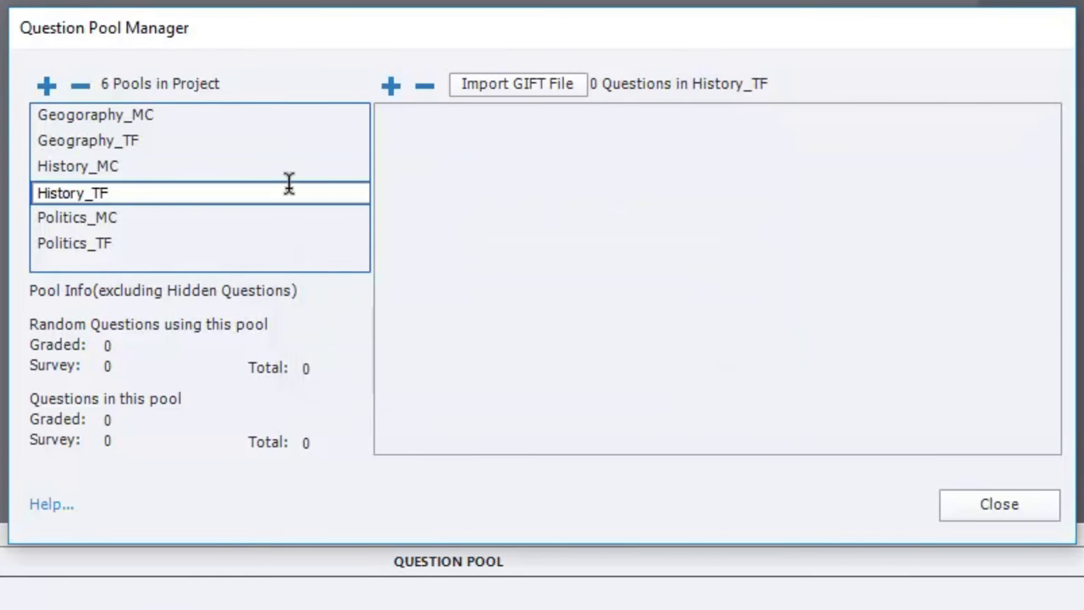
{"action": "left_click", "coordinate": [391, 85]}
{"action": "left_click", "coordinate": [700, 537]}
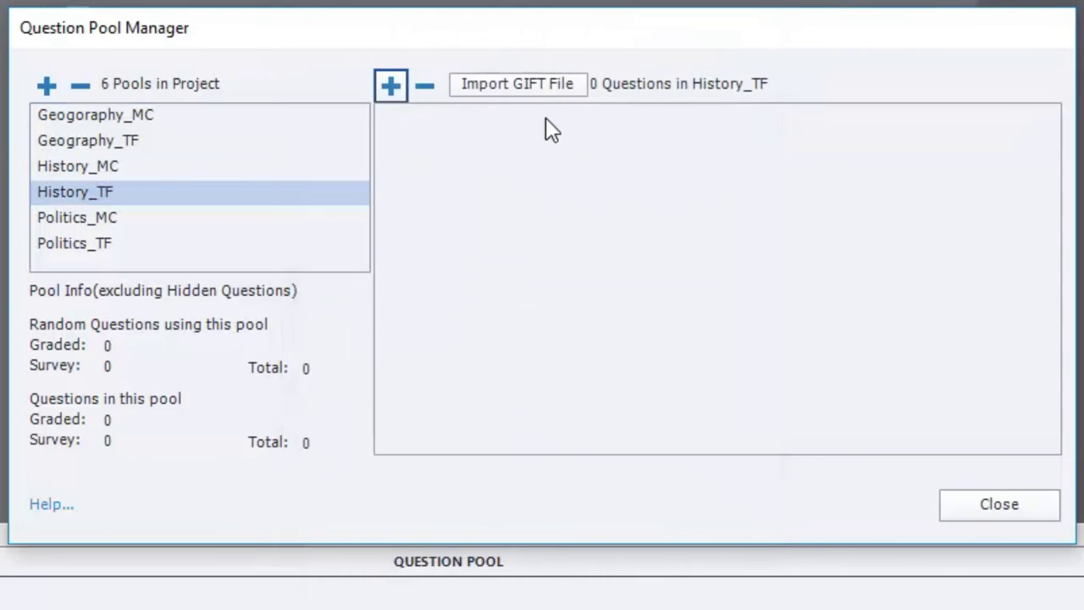
{"action": "left_click", "coordinate": [546, 84]}
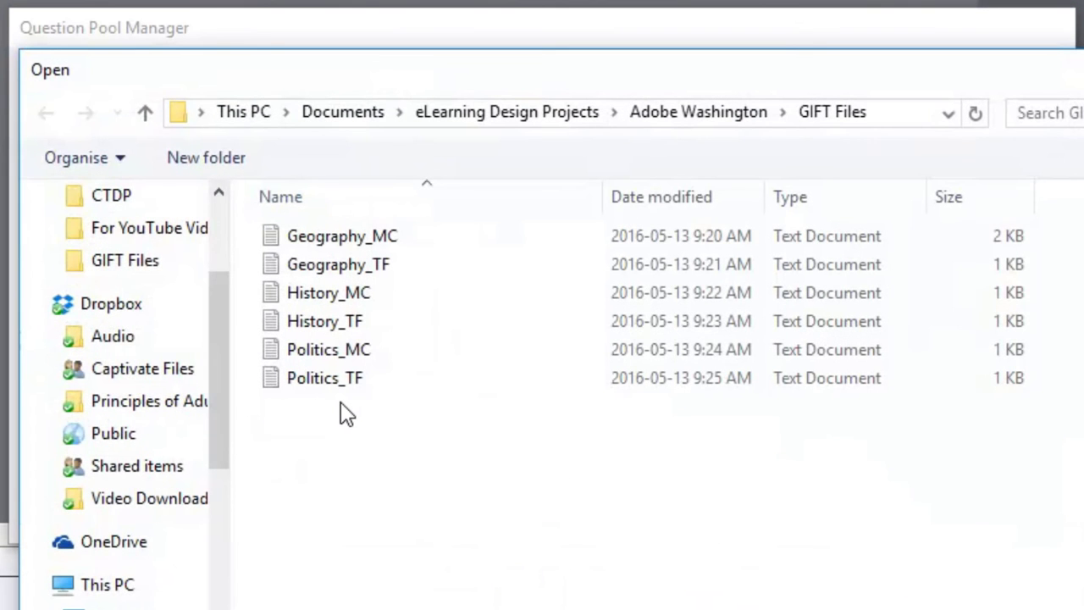
{"action": "left_click_drag", "start_coordinate": [387, 67], "coordinate": [893, 47]}
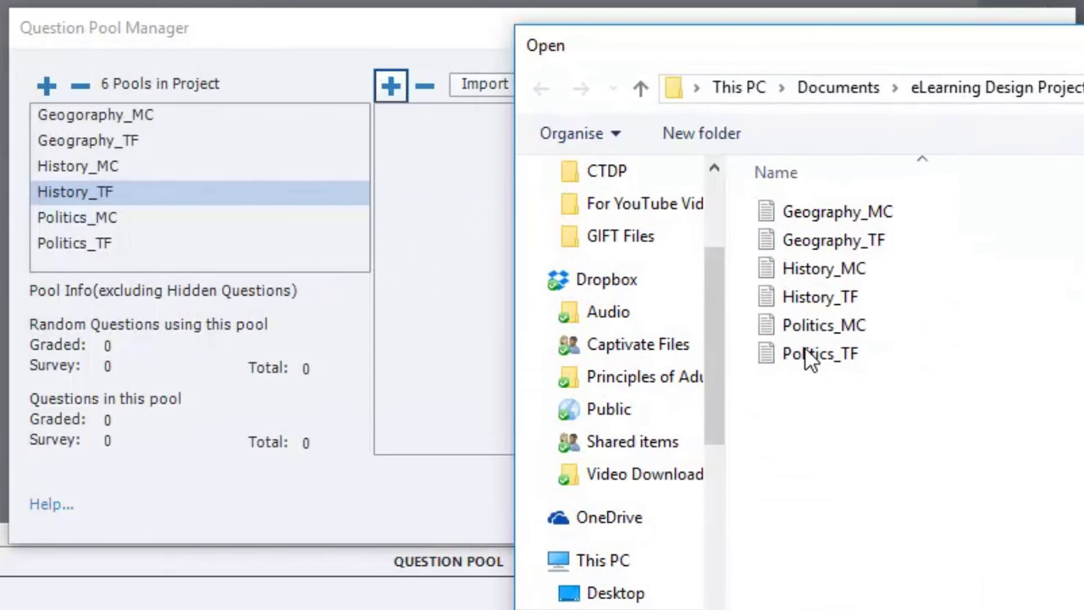
{"action": "left_click", "coordinate": [840, 297]}
{"action": "double_click", "coordinate": [852, 297]}
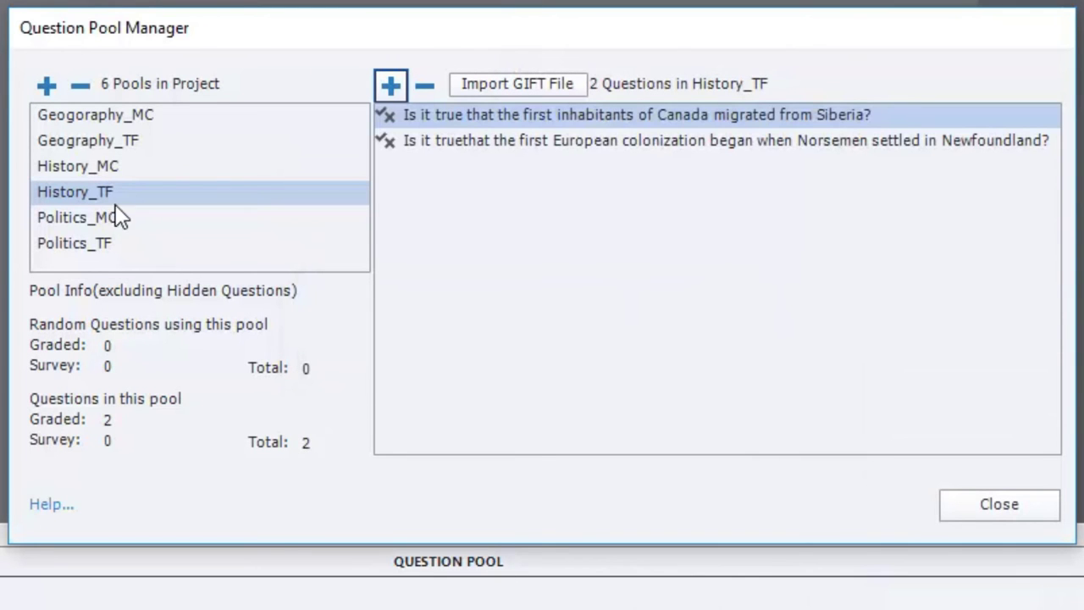
Import the Politics_MC and Politics_TF GIFT files into their matching pools.
{"action": "left_click", "coordinate": [97, 222]}
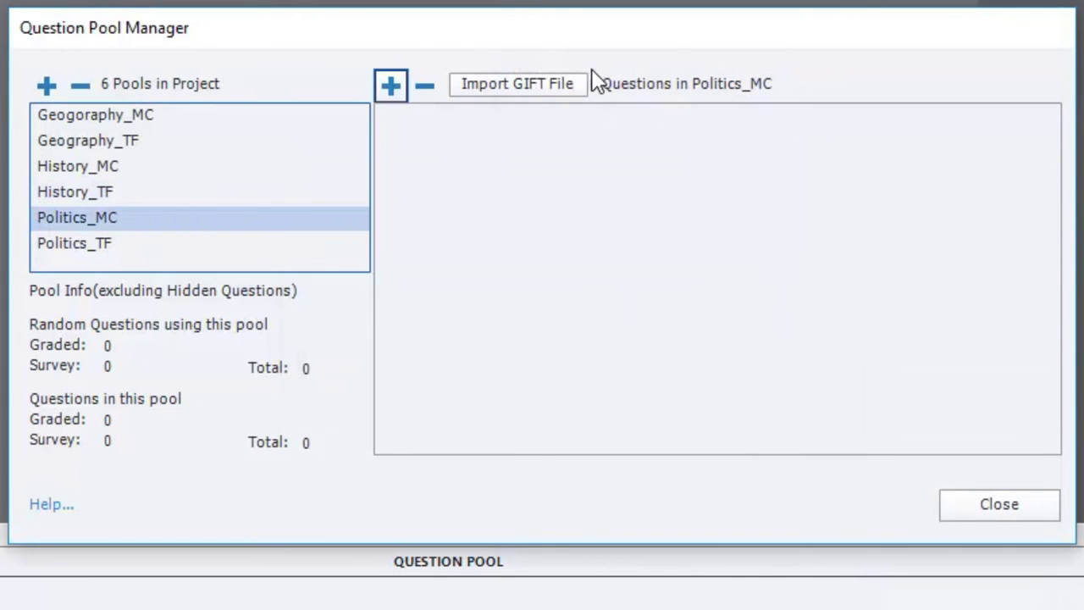
{"action": "left_click", "coordinate": [530, 84]}
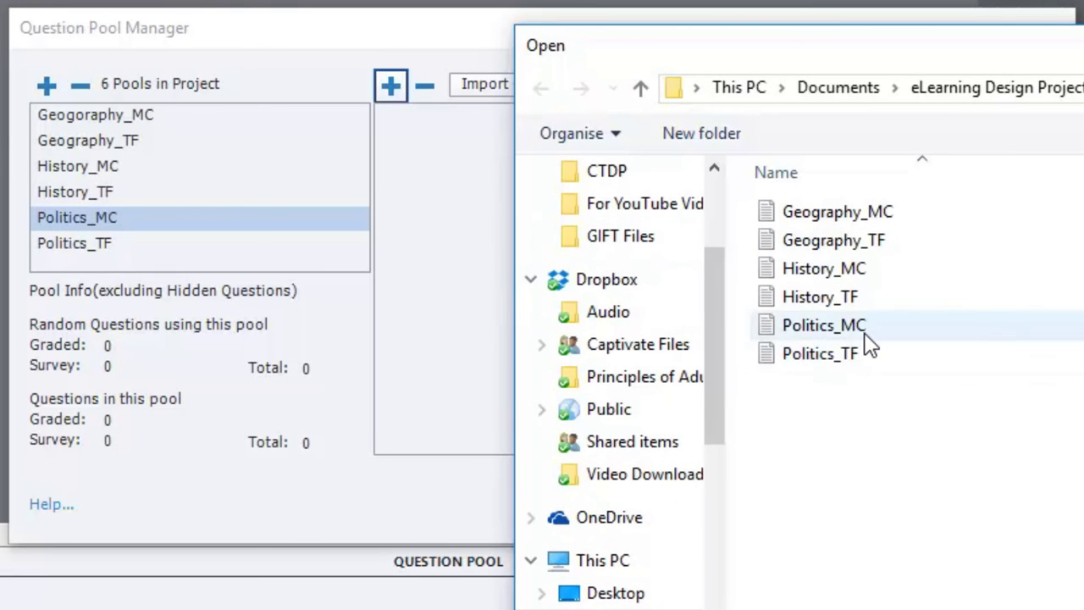
{"action": "left_click", "coordinate": [863, 326]}
{"action": "double_click", "coordinate": [863, 324]}
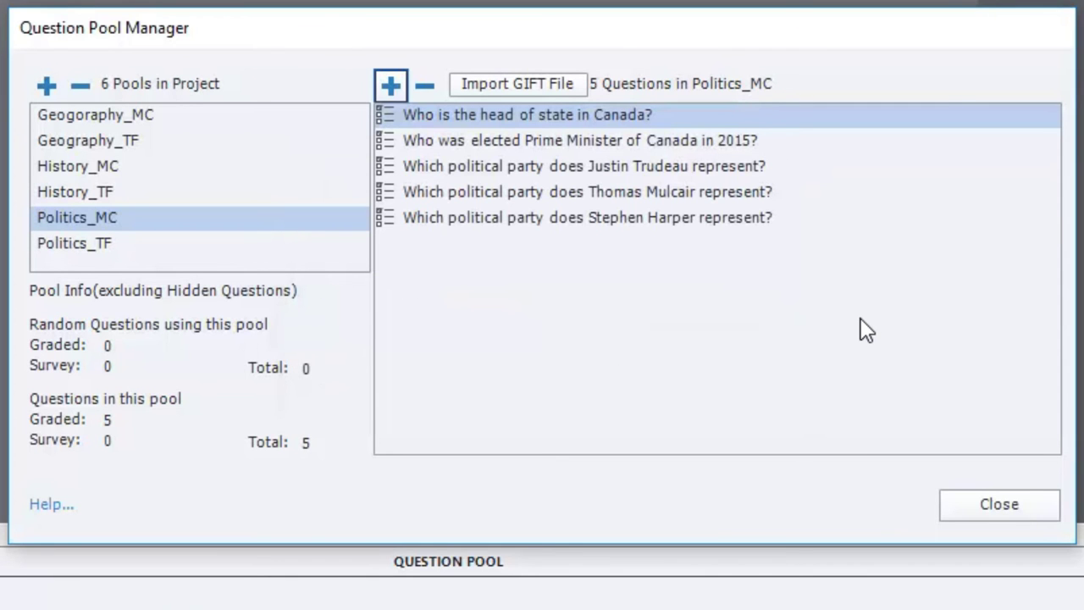
{"action": "left_click", "coordinate": [78, 247]}
{"action": "left_click", "coordinate": [546, 88]}
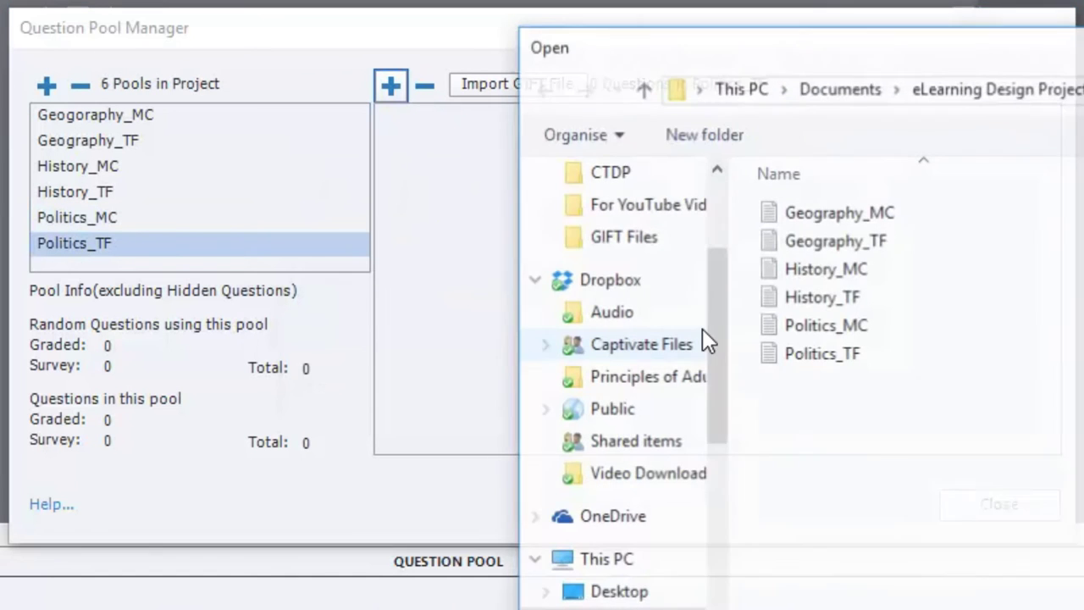
{"action": "double_click", "coordinate": [838, 353]}
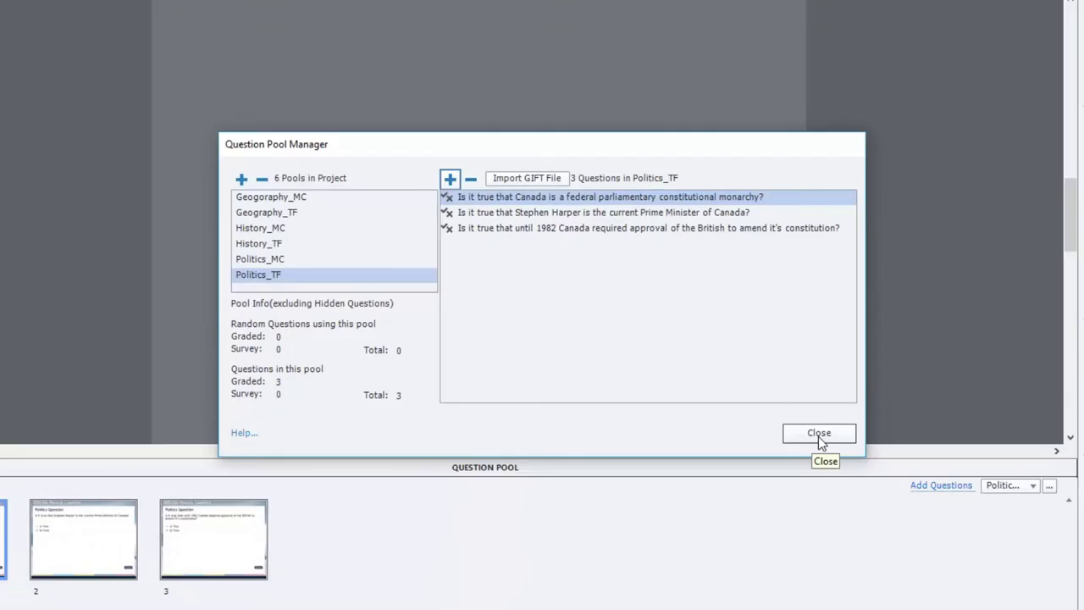
Close the pool manager and browse the Geography_MC pool's questions in the Question Pool panel.
{"action": "left_click", "coordinate": [818, 434]}
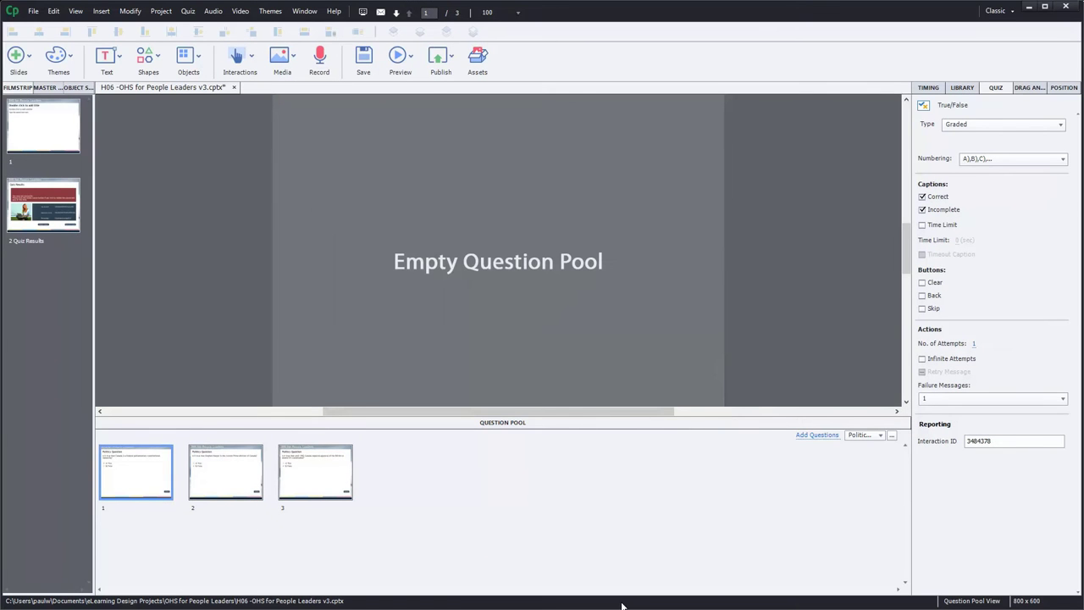
{"action": "left_click", "coordinate": [1033, 487]}
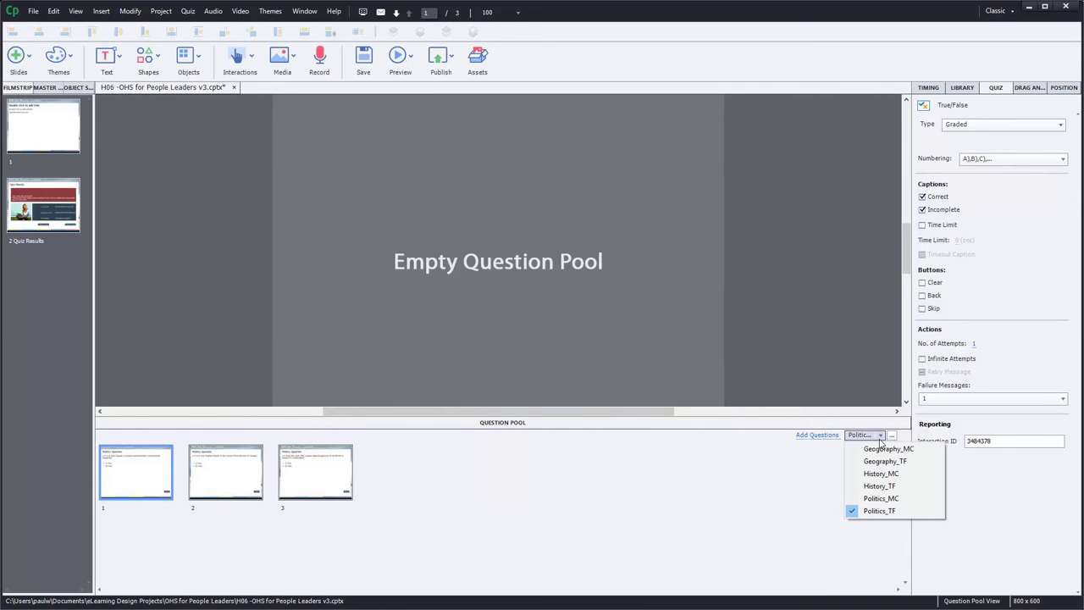
{"action": "left_click", "coordinate": [881, 448]}
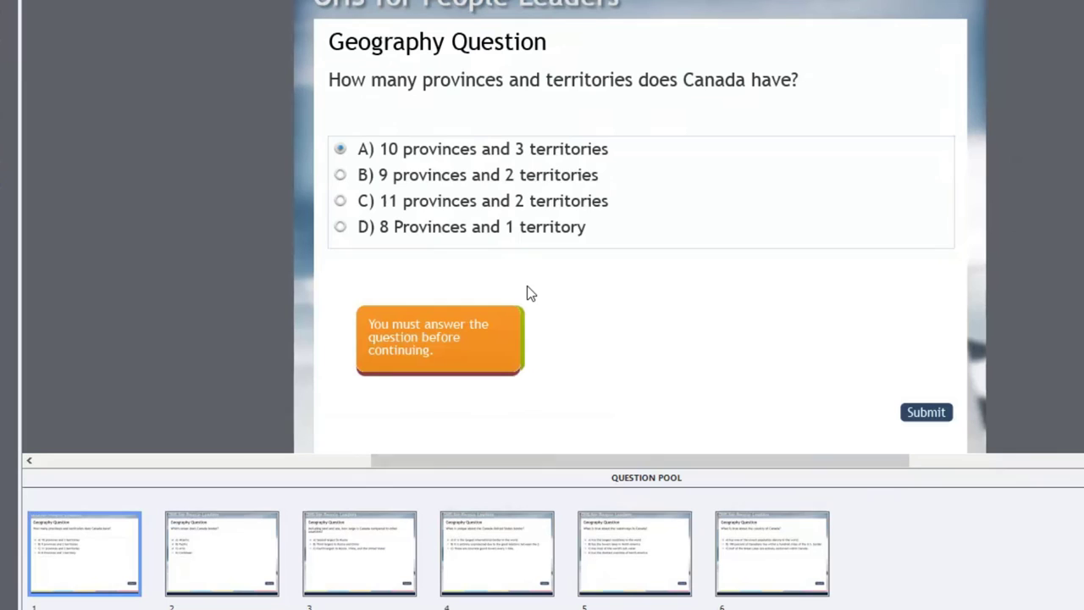
{"action": "left_click", "coordinate": [243, 526]}
{"action": "left_click", "coordinate": [400, 551]}
{"action": "left_click", "coordinate": [525, 558]}
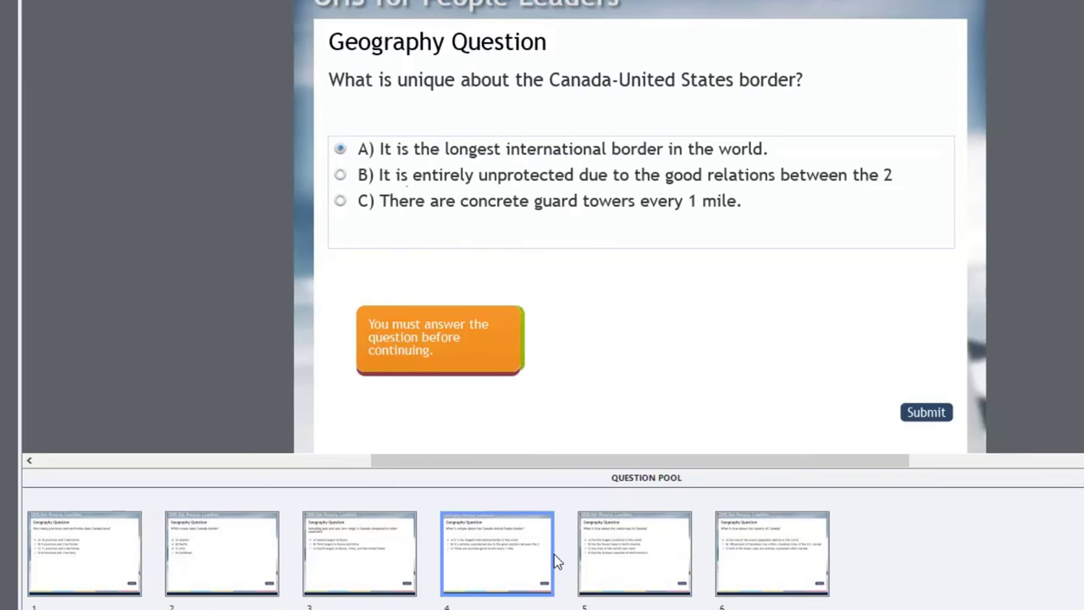
{"action": "left_click", "coordinate": [630, 559]}
{"action": "left_click", "coordinate": [796, 566]}
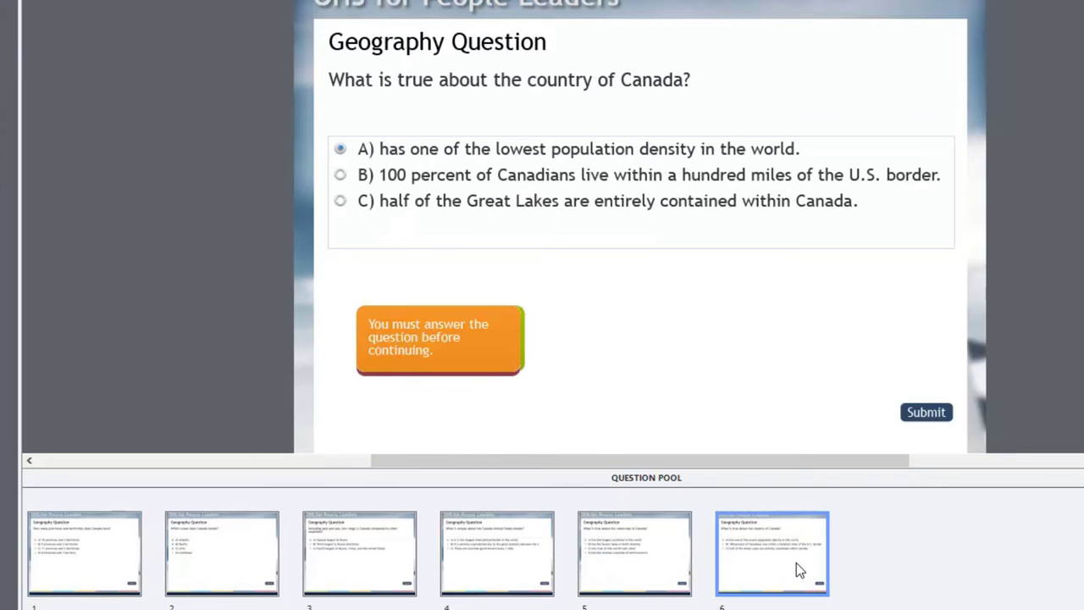
Turn on Shuffle Answers for all six Geography_MC questions and review each question.
{"action": "key", "text": "ctrl+a"}
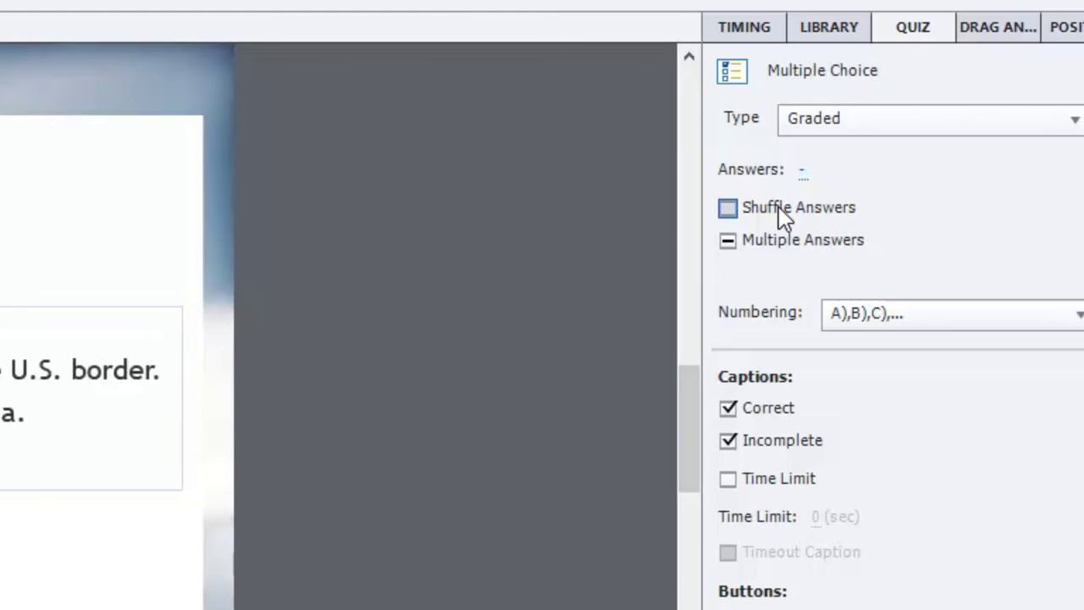
{"action": "left_click", "coordinate": [882, 180]}
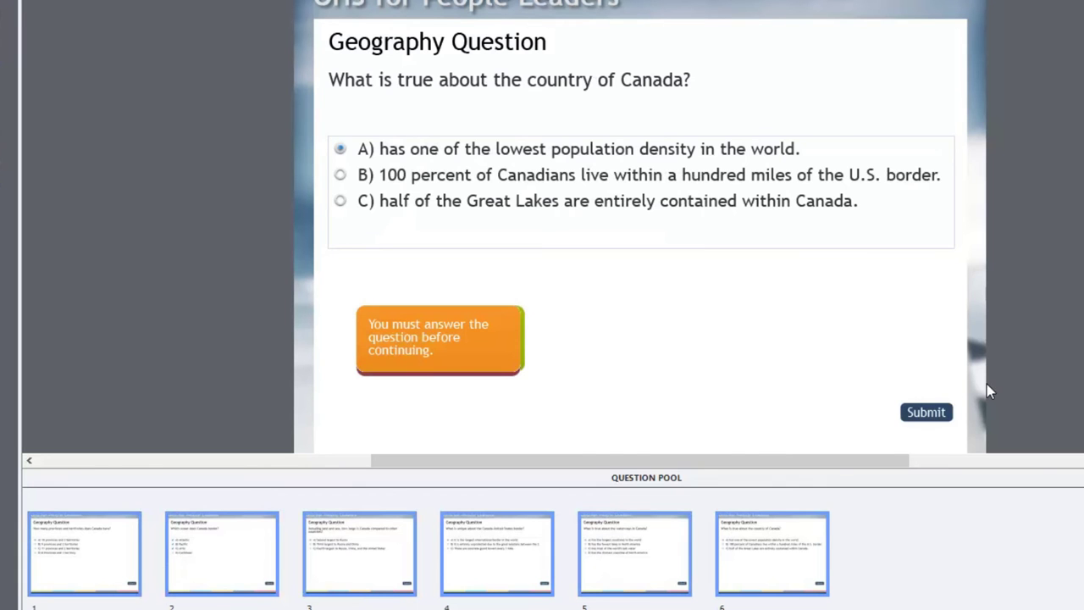
{"action": "left_click", "coordinate": [204, 570]}
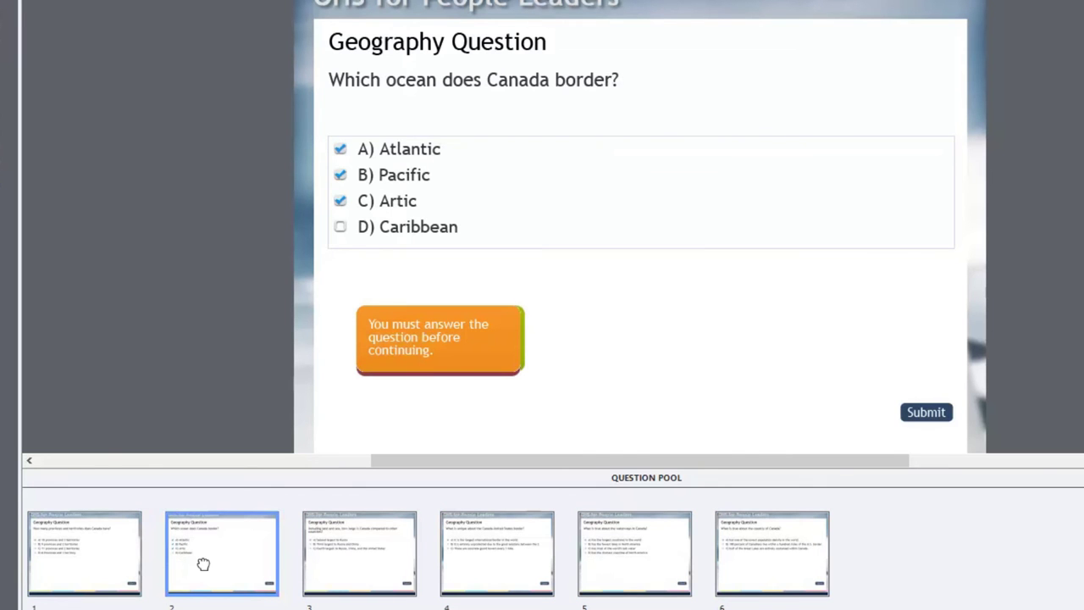
{"action": "left_click", "coordinate": [369, 563]}
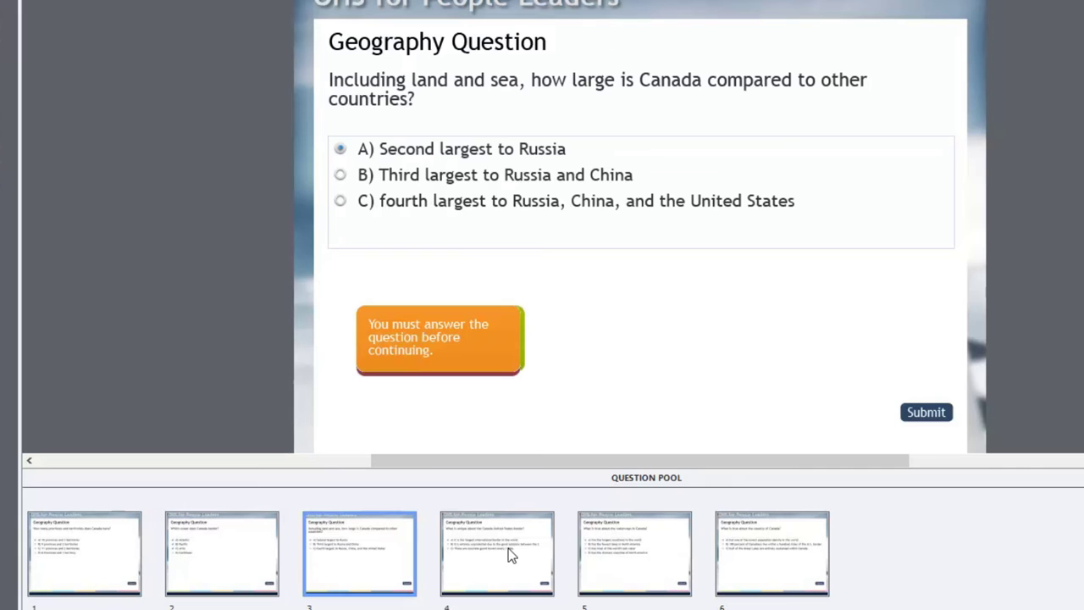
{"action": "left_click", "coordinate": [237, 553]}
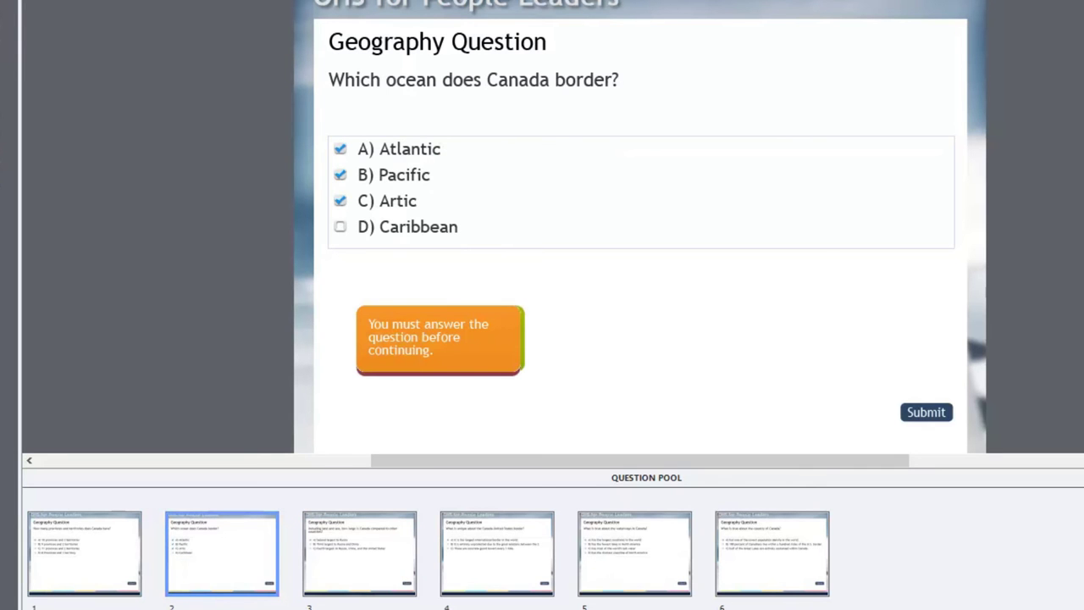
{"action": "left_click", "coordinate": [370, 569]}
{"action": "left_click", "coordinate": [538, 561]}
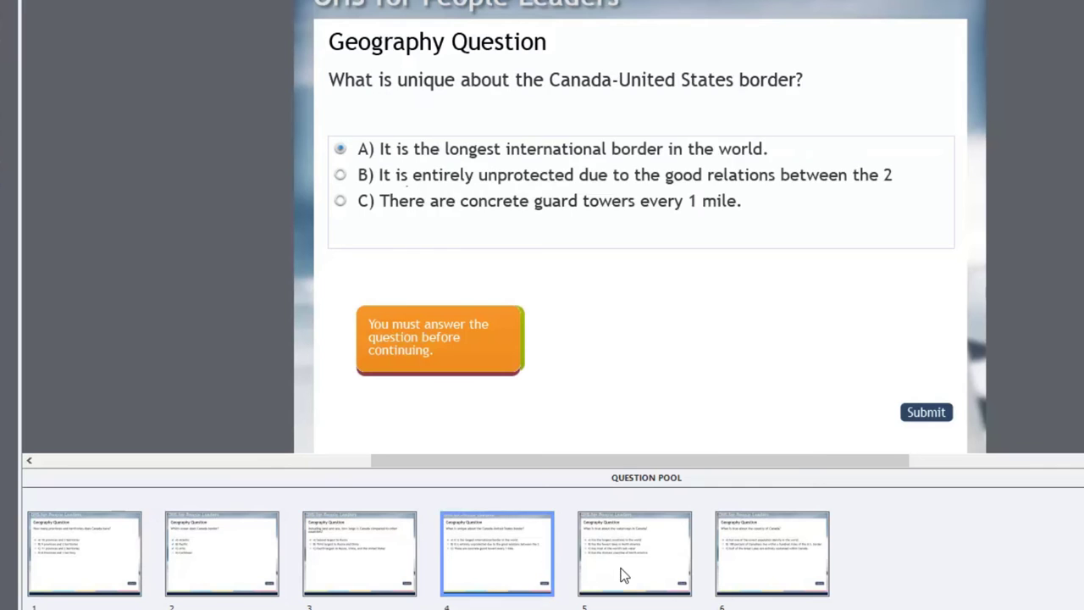
{"action": "left_click", "coordinate": [623, 576]}
{"action": "left_click", "coordinate": [751, 573]}
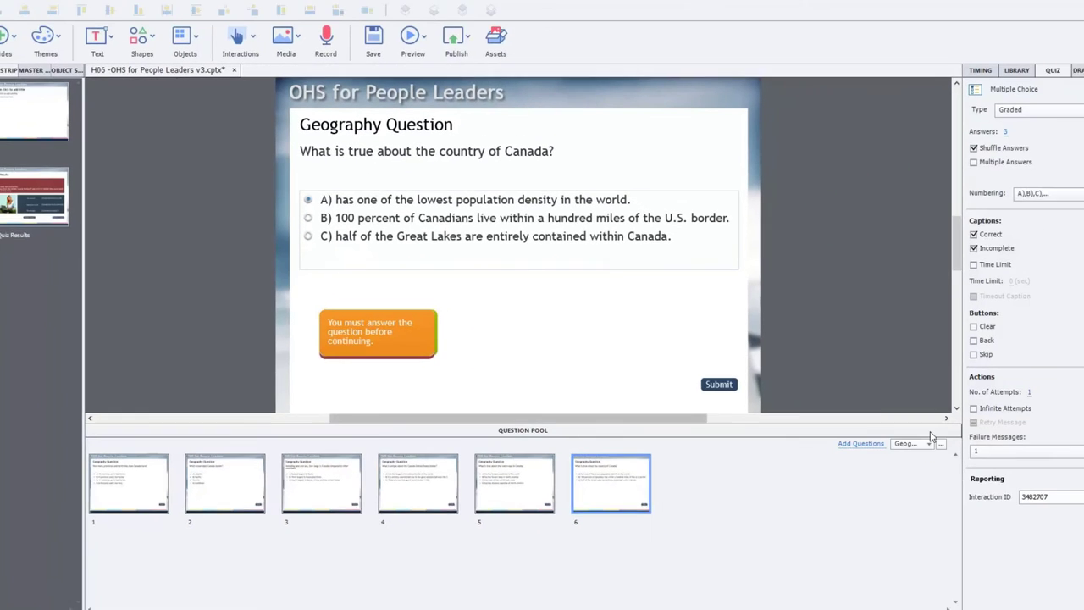
{"action": "left_click", "coordinate": [877, 435]}
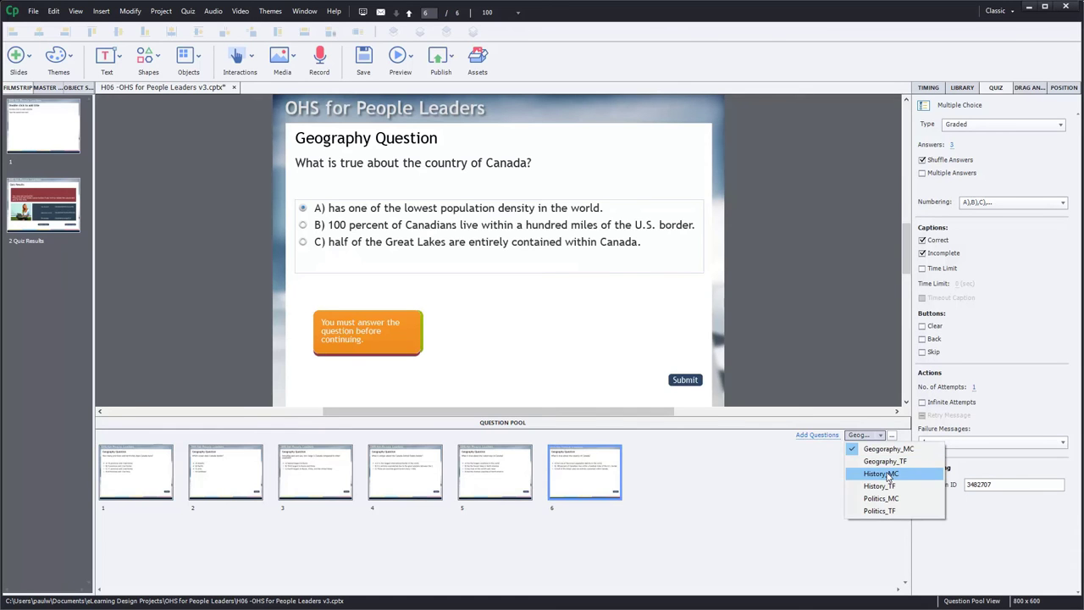
Turn on Shuffle Answers for all History_MC questions.
{"action": "left_click", "coordinate": [881, 474]}
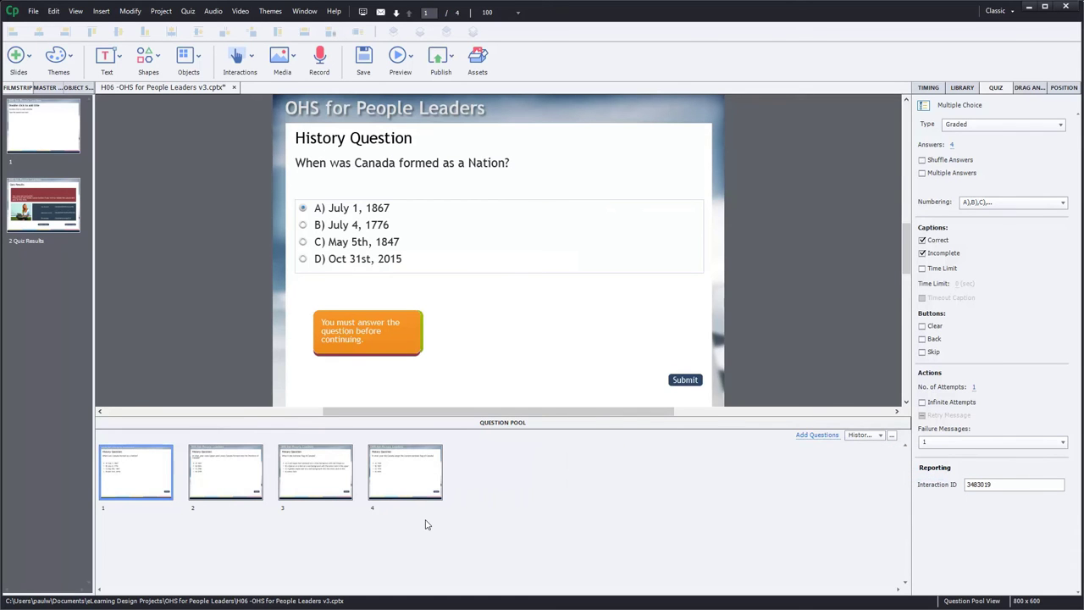
{"action": "key", "text": "ctrl+a"}
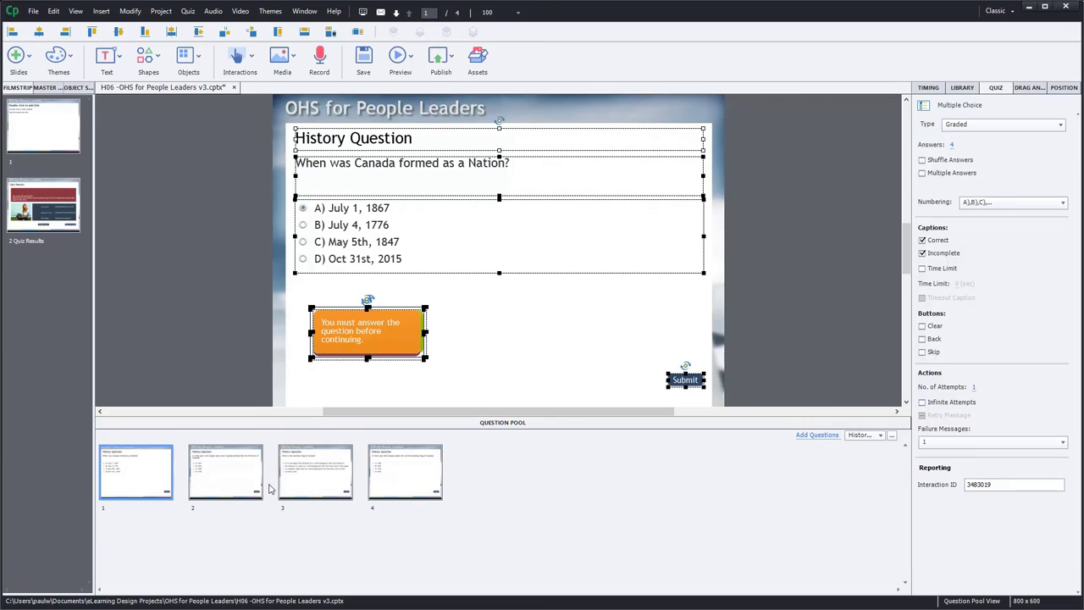
{"action": "left_click", "coordinate": [220, 483]}
{"action": "key", "text": "ctrl+a"}
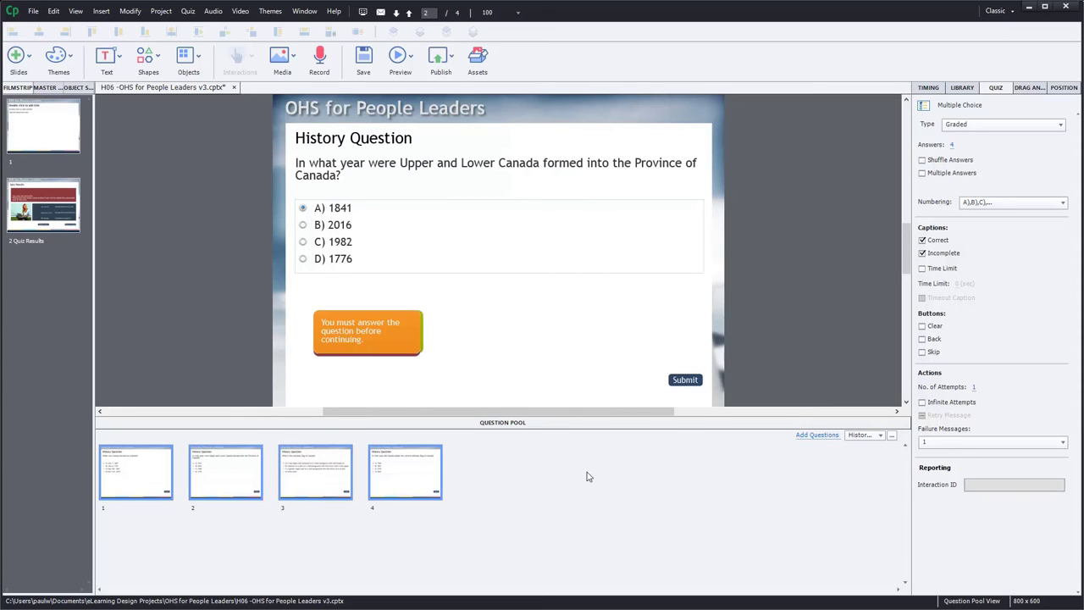
{"action": "left_click", "coordinate": [923, 160]}
Turn on Shuffle Answers for all five Politics_MC questions.
{"action": "left_click", "coordinate": [862, 435]}
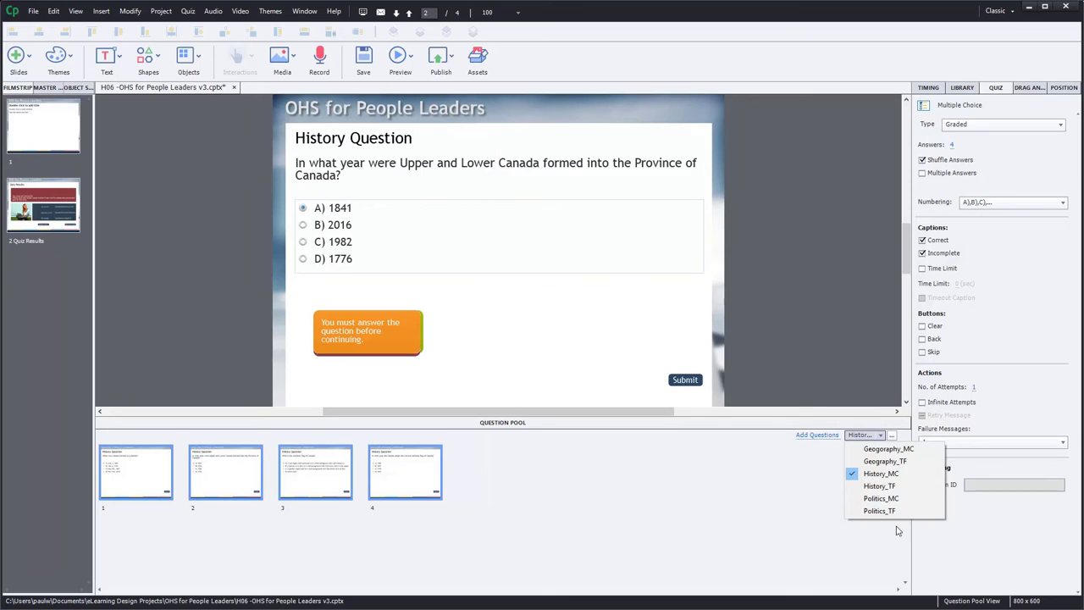
{"action": "left_click", "coordinate": [894, 503]}
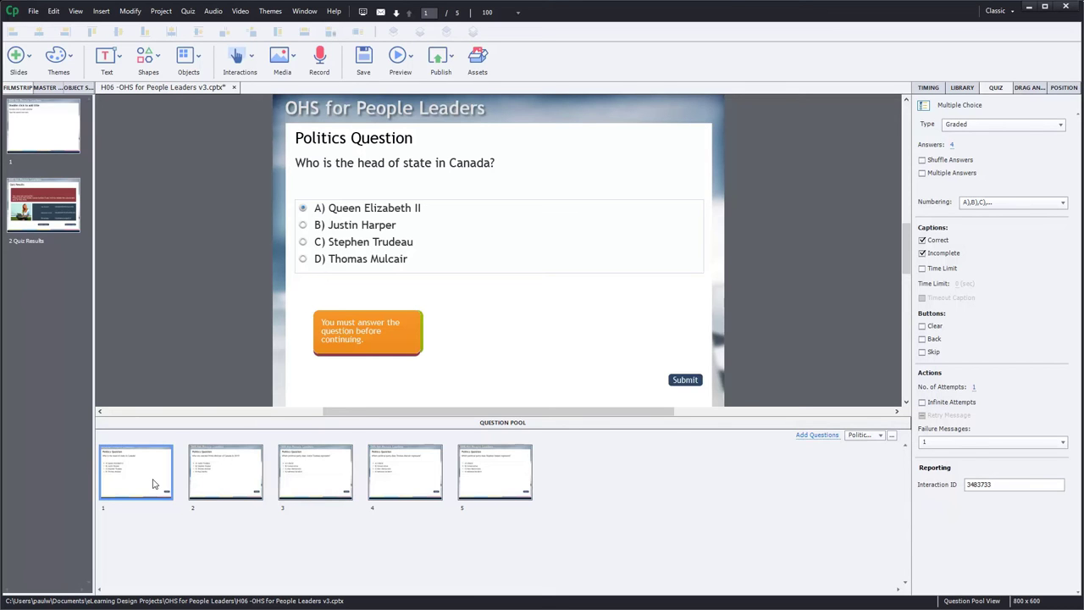
{"action": "key", "text": "ctrl+a"}
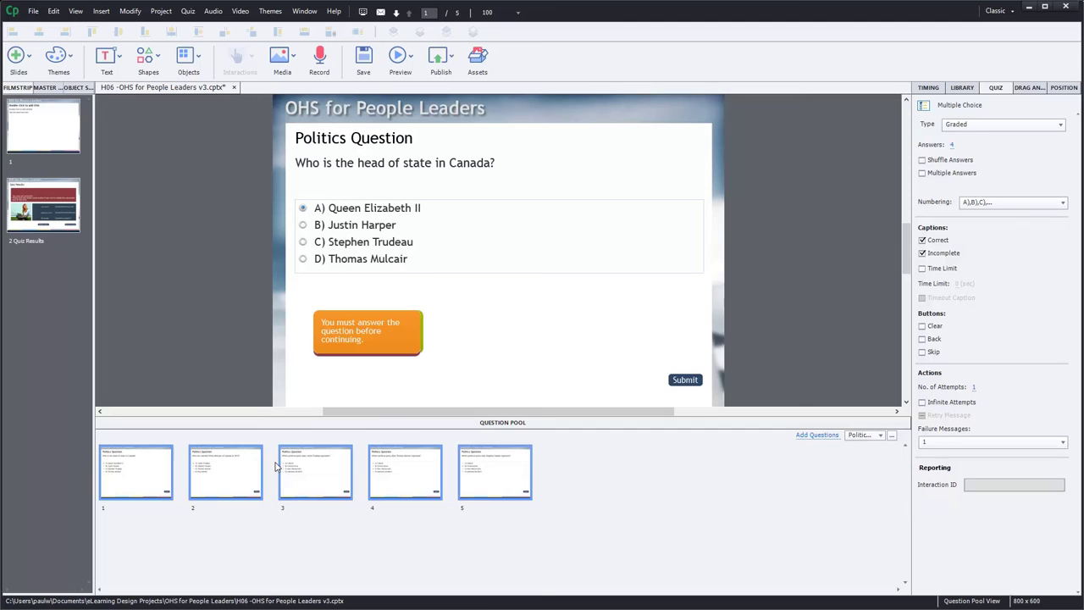
{"action": "left_click", "coordinate": [922, 160]}
Insert 3 random question slides after slide 1, linked to the Geogoraphy_MC pool.
{"action": "left_click", "coordinate": [53, 141]}
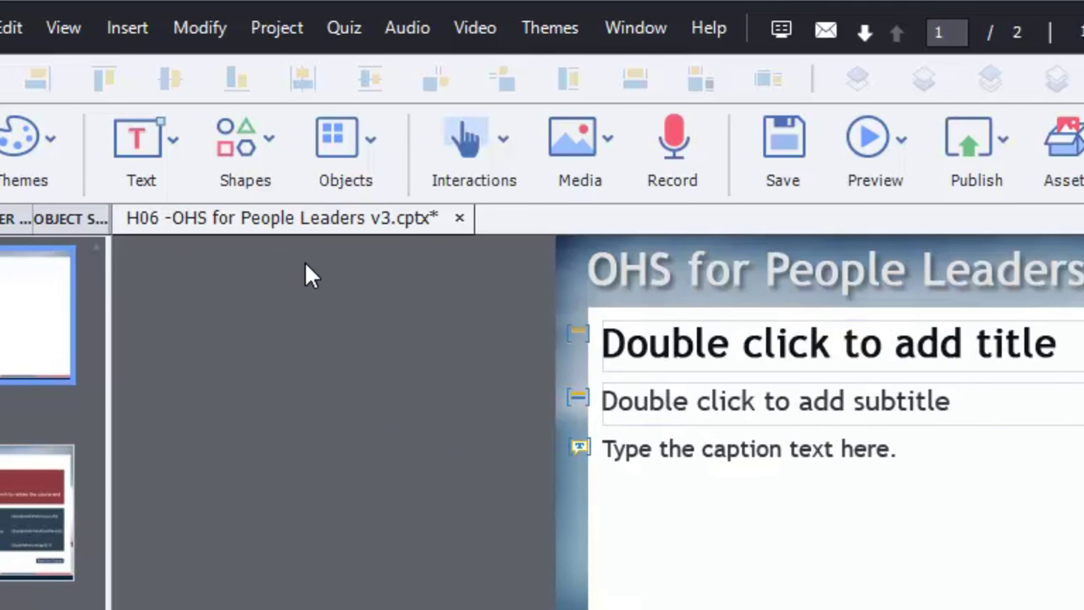
{"action": "left_click", "coordinate": [355, 29]}
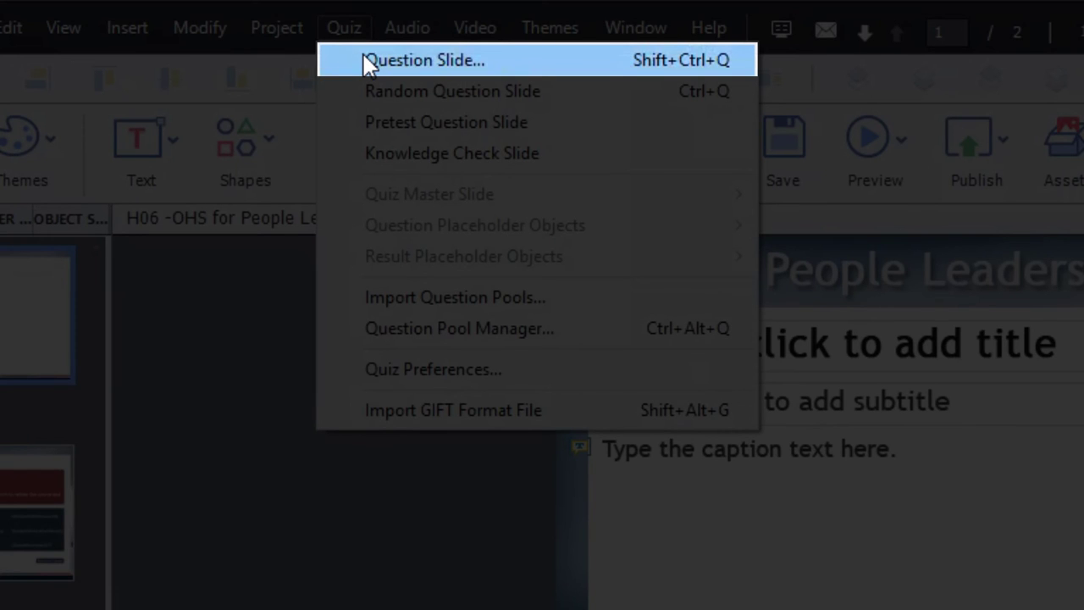
{"action": "left_click", "coordinate": [371, 61]}
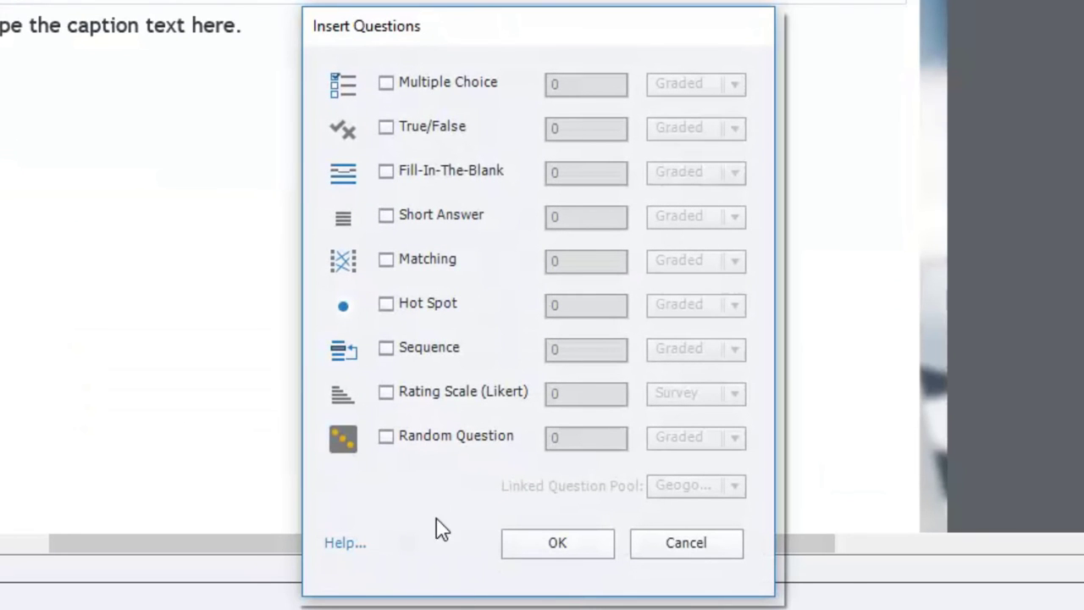
{"action": "left_click", "coordinate": [422, 447]}
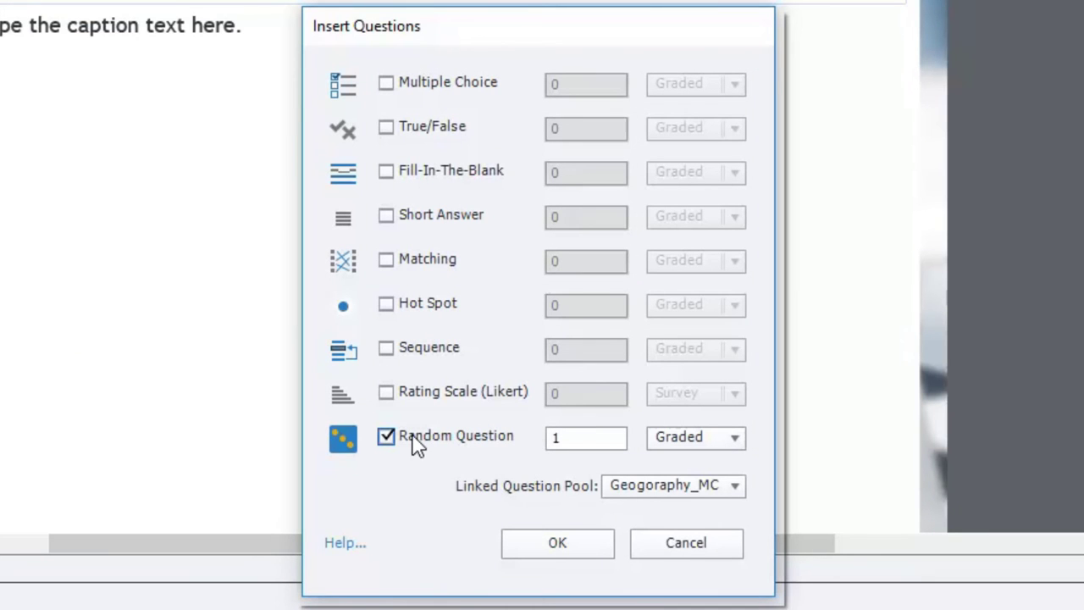
{"action": "left_click", "coordinate": [727, 491]}
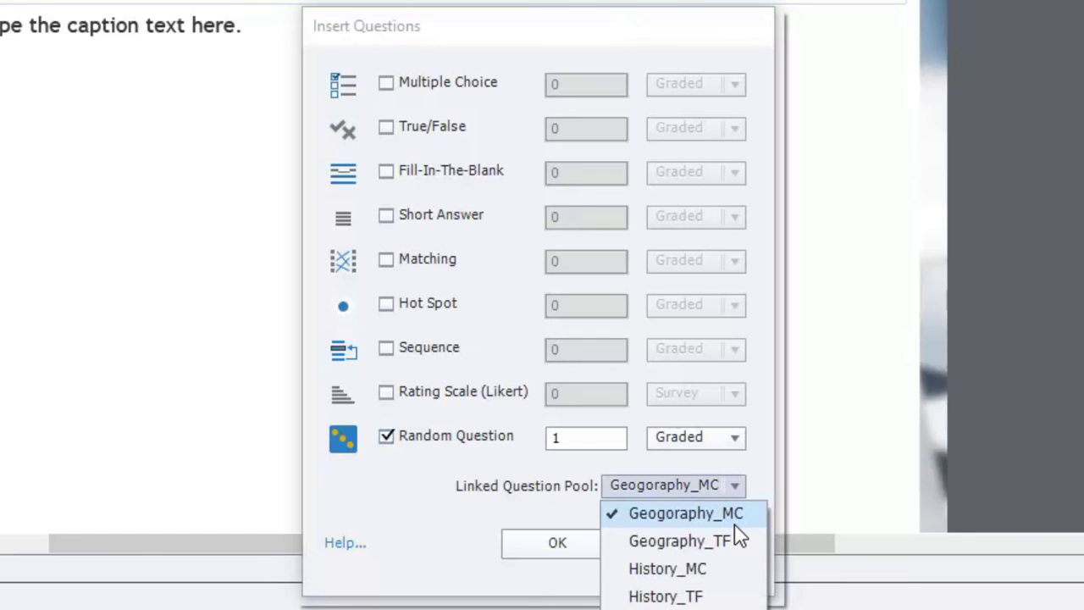
{"action": "left_click", "coordinate": [736, 525]}
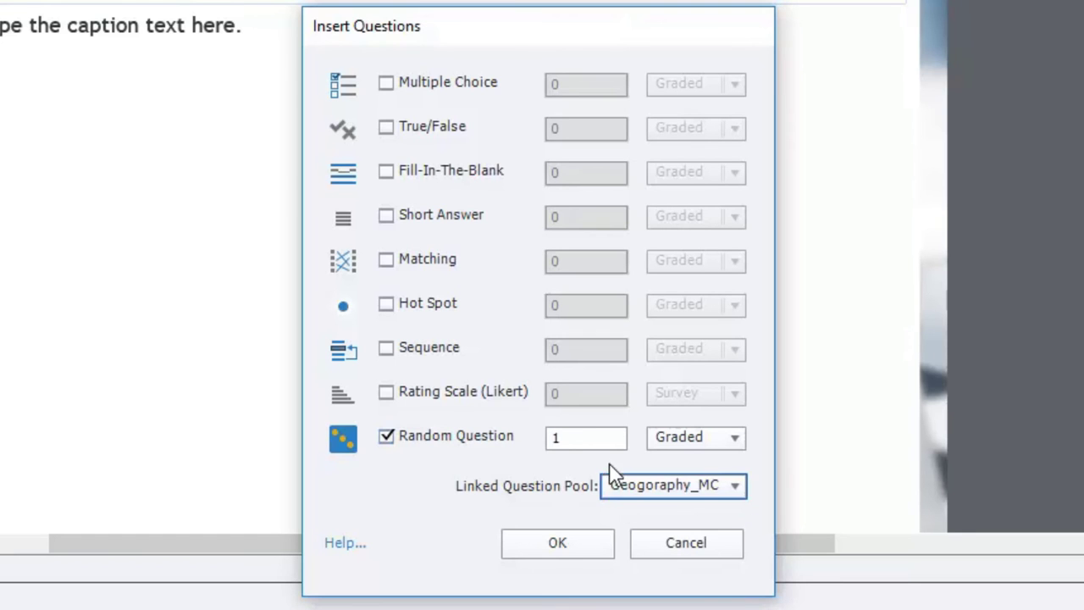
{"action": "left_click", "coordinate": [579, 438]}
{"action": "double_click", "coordinate": [579, 438]}
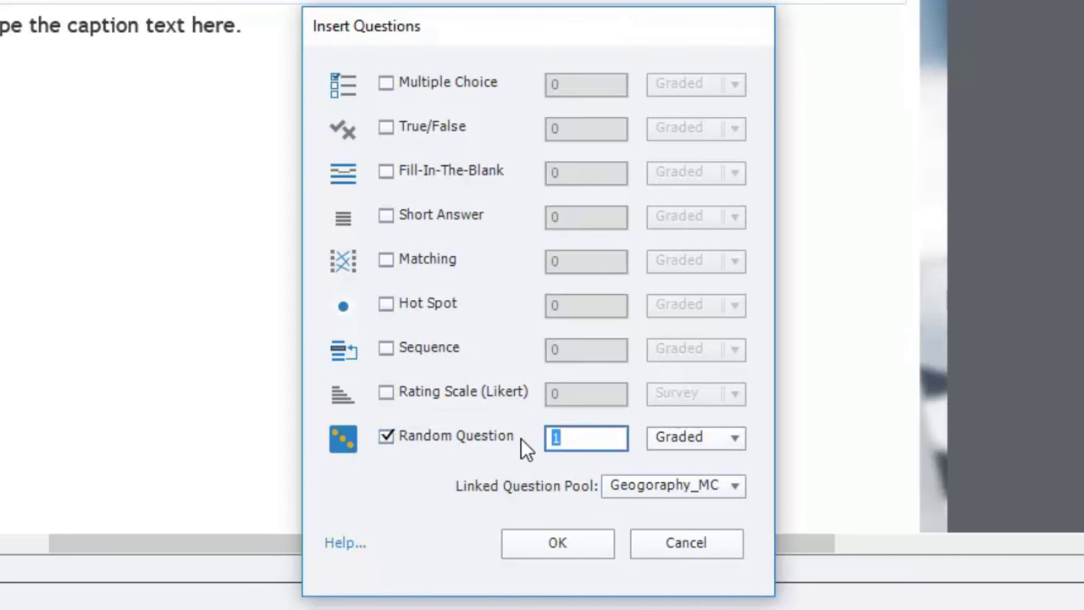
{"action": "type", "text": "3"}
{"action": "left_click", "coordinate": [585, 552]}
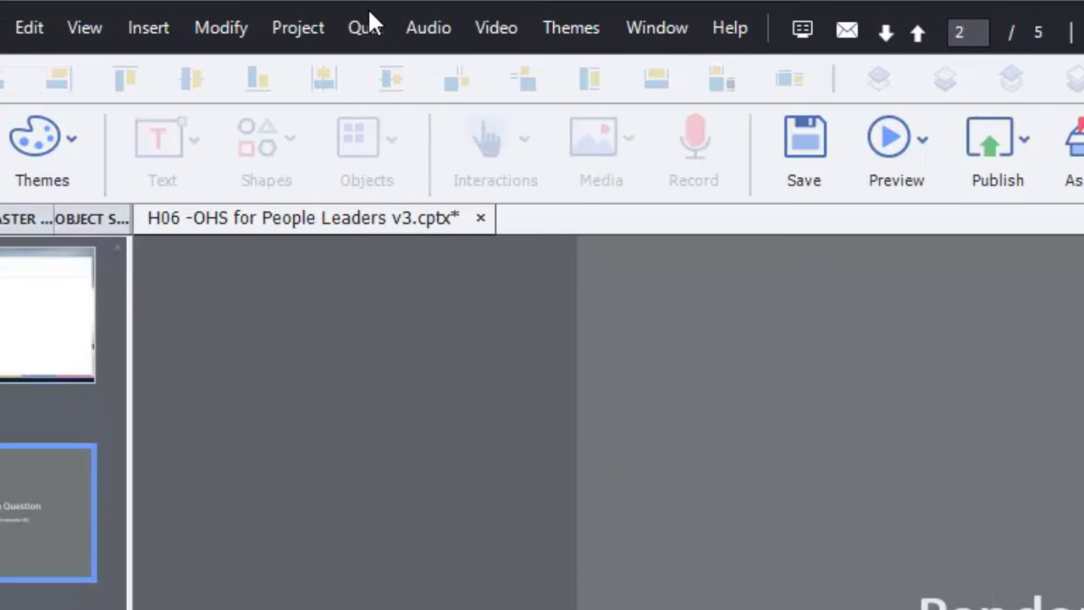
Insert one random question slide linked to the Geography_TF pool.
{"action": "left_click", "coordinate": [258, 13]}
{"action": "left_click", "coordinate": [261, 37]}
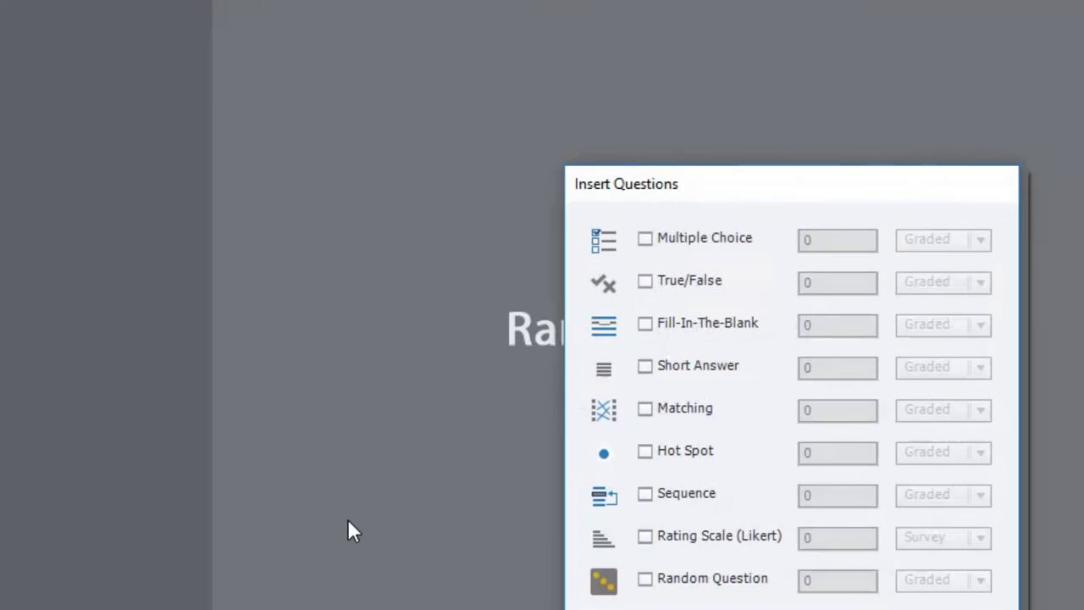
{"action": "left_click", "coordinate": [718, 581]}
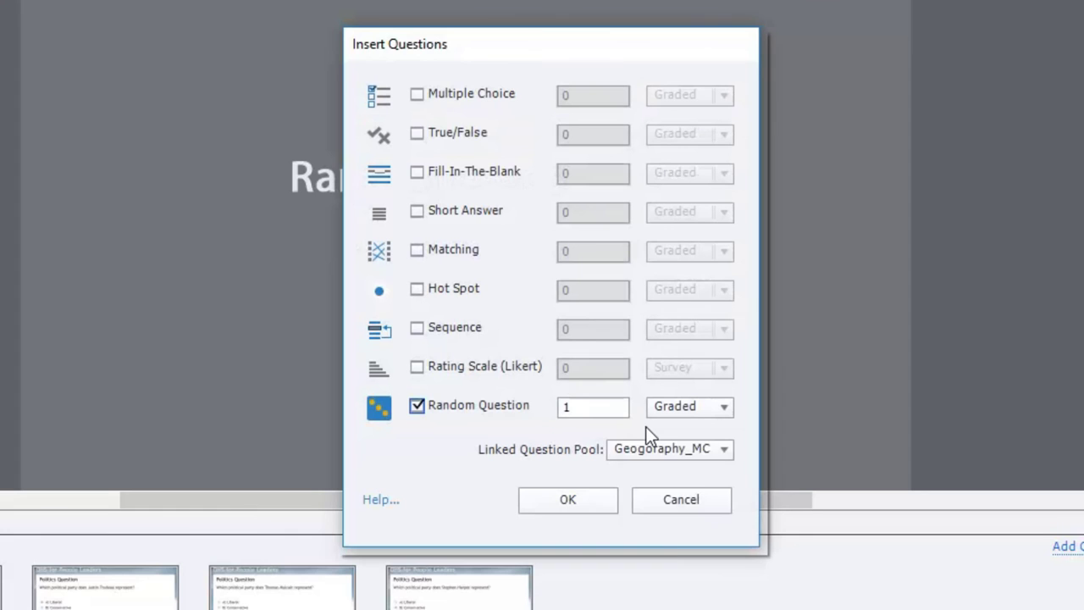
{"action": "left_click", "coordinate": [674, 446]}
{"action": "left_click", "coordinate": [678, 499]}
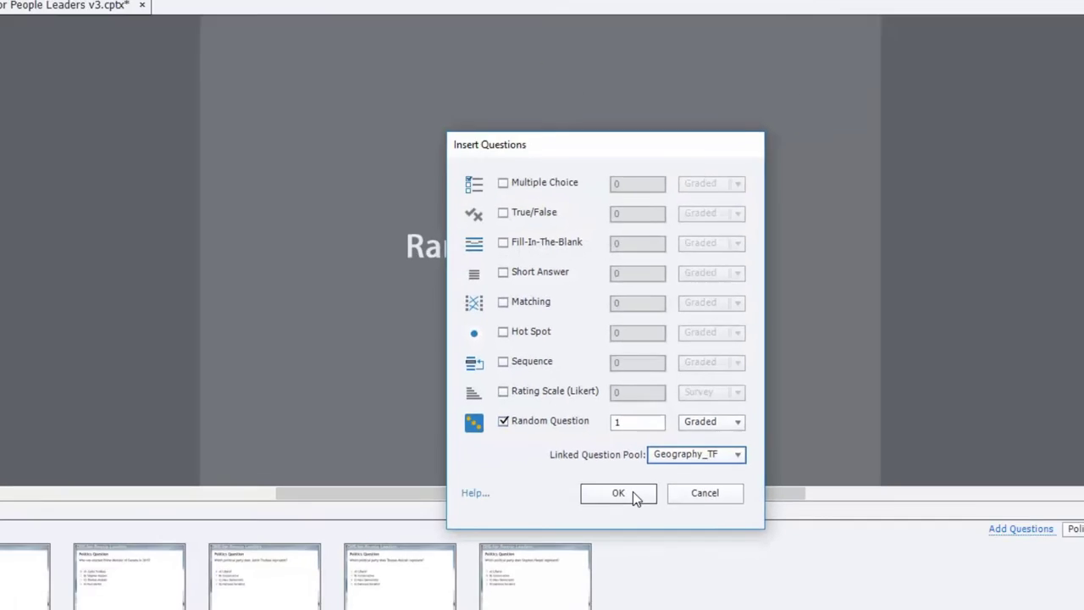
{"action": "left_click", "coordinate": [587, 499]}
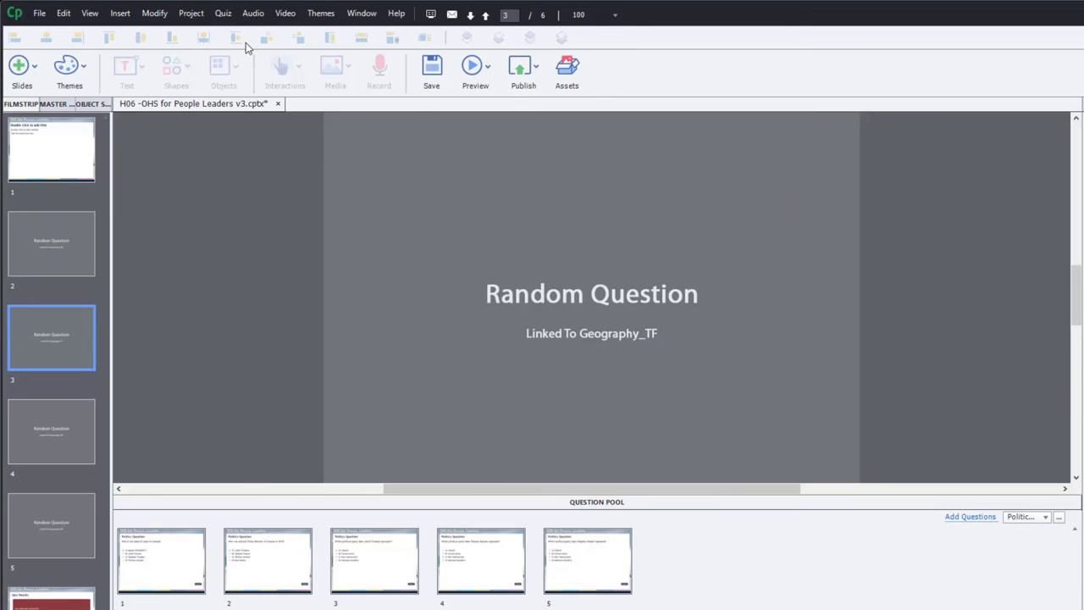
Insert 2 random question slides linked to the History_MC pool.
{"action": "left_click", "coordinate": [223, 14]}
{"action": "left_click", "coordinate": [241, 31]}
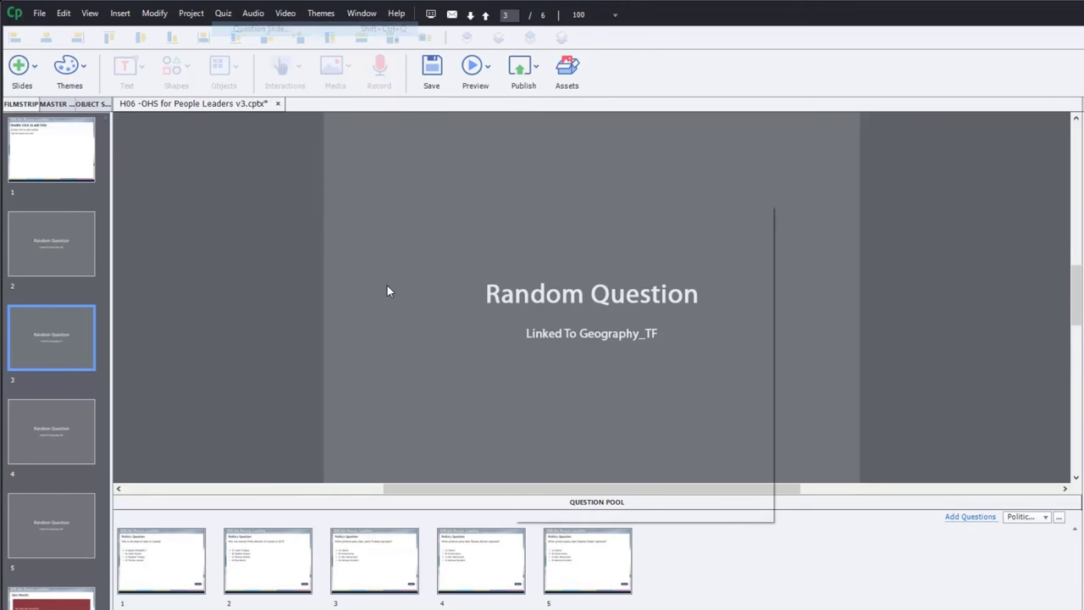
{"action": "left_click", "coordinate": [598, 433]}
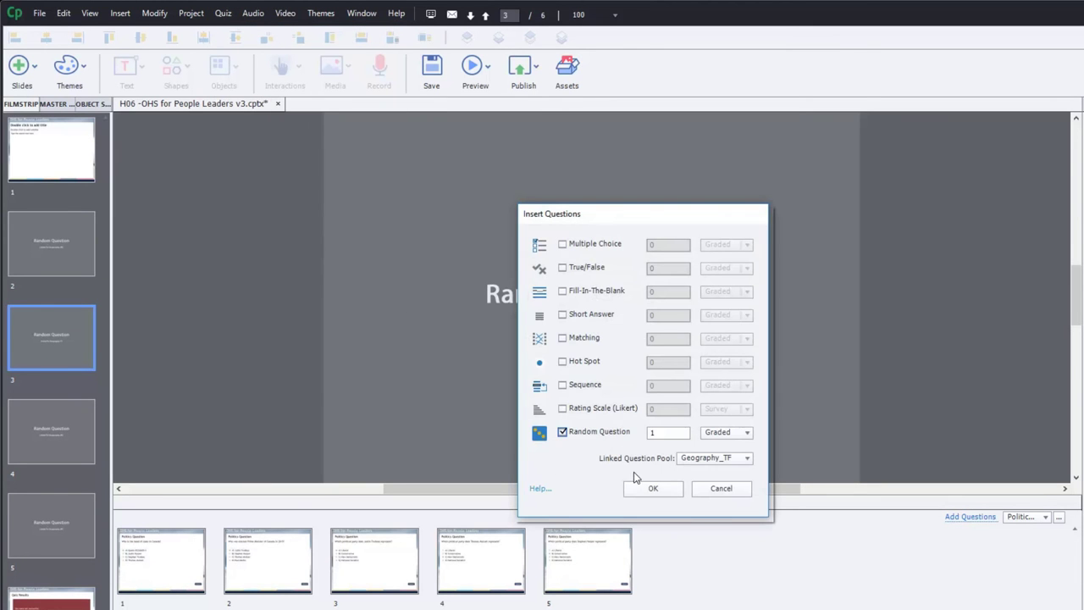
{"action": "left_click", "coordinate": [747, 458]}
{"action": "left_click", "coordinate": [731, 505]}
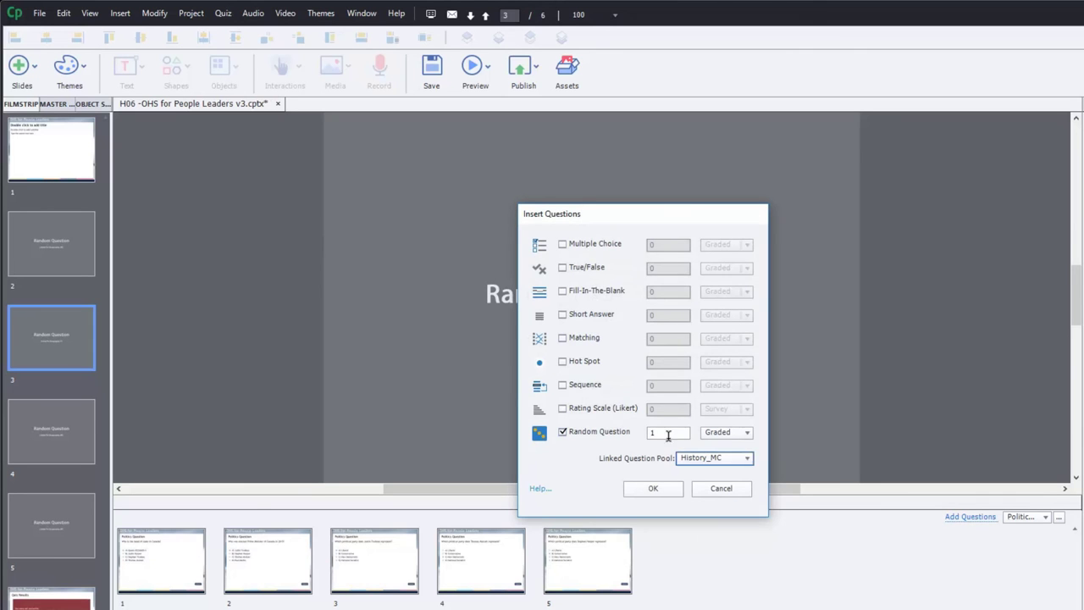
{"action": "double_click", "coordinate": [671, 433]}
{"action": "type", "text": "2"}
{"action": "left_click", "coordinate": [677, 488]}
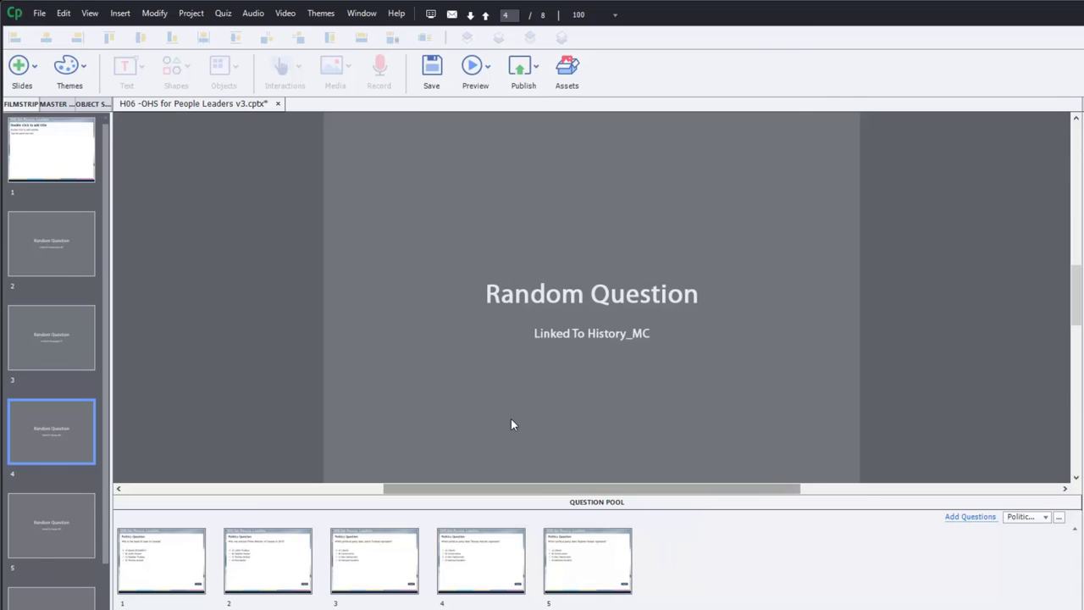
Insert one random question slide linked to the History_TF pool.
{"action": "left_click", "coordinate": [225, 14]}
{"action": "left_click", "coordinate": [231, 31]}
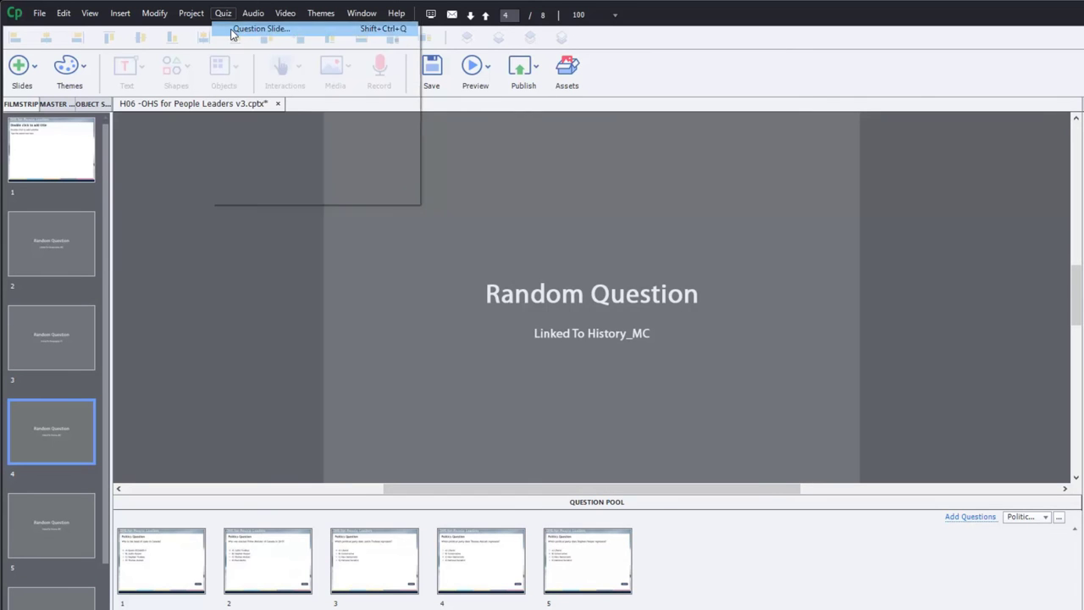
{"action": "left_click", "coordinate": [604, 434]}
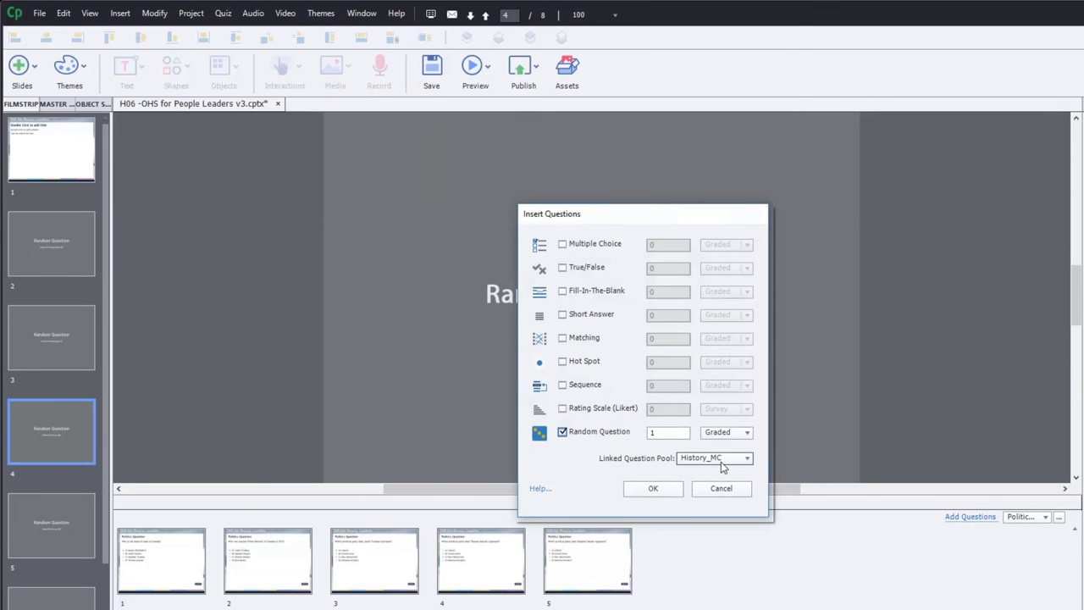
{"action": "left_click", "coordinate": [721, 461]}
{"action": "left_click", "coordinate": [719, 516]}
{"action": "left_click", "coordinate": [661, 490]}
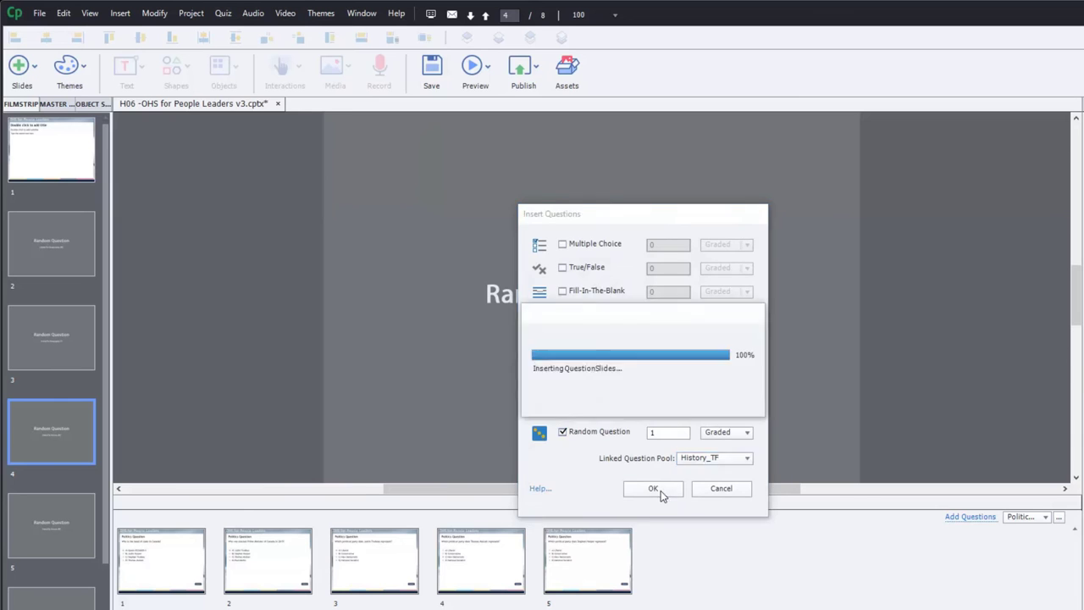
Insert 2 random question slides linked to the Politics_MC pool.
{"action": "left_click", "coordinate": [188, 13]}
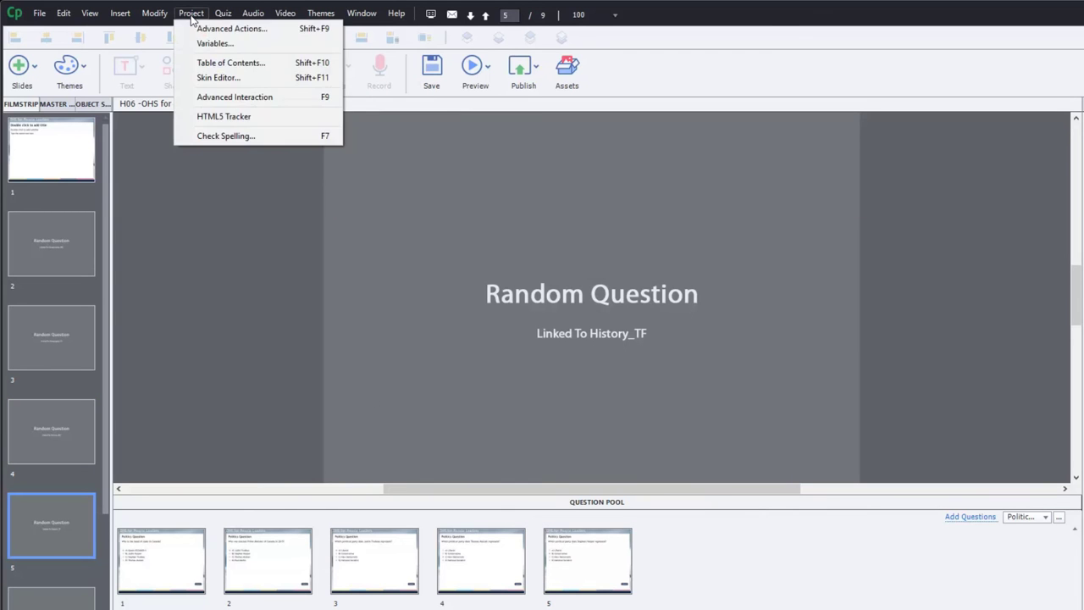
{"action": "left_click", "coordinate": [221, 29]}
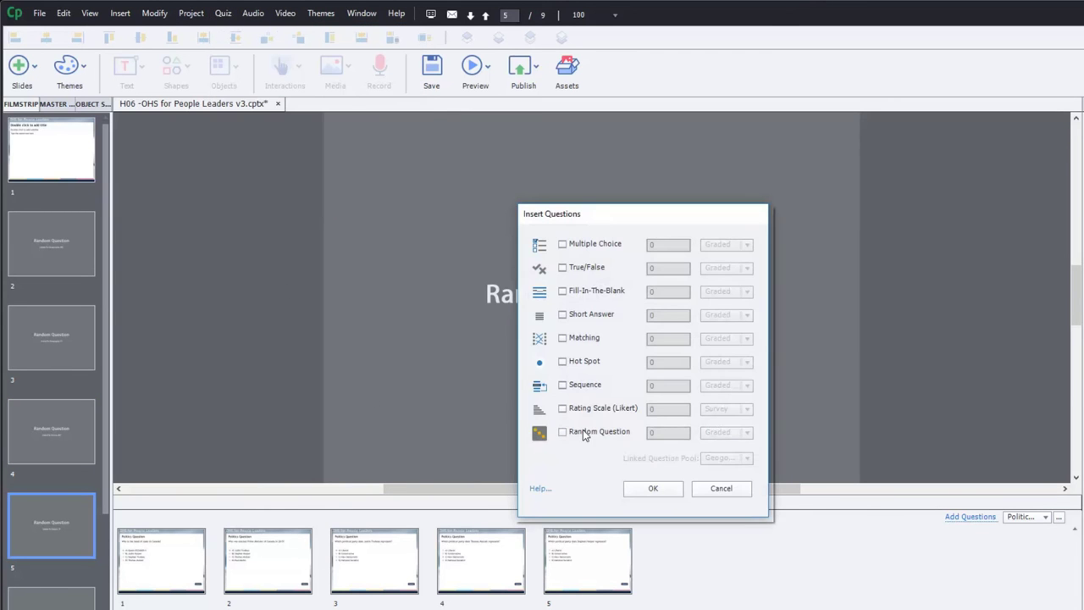
{"action": "left_click", "coordinate": [583, 431]}
{"action": "type", "text": "2"}
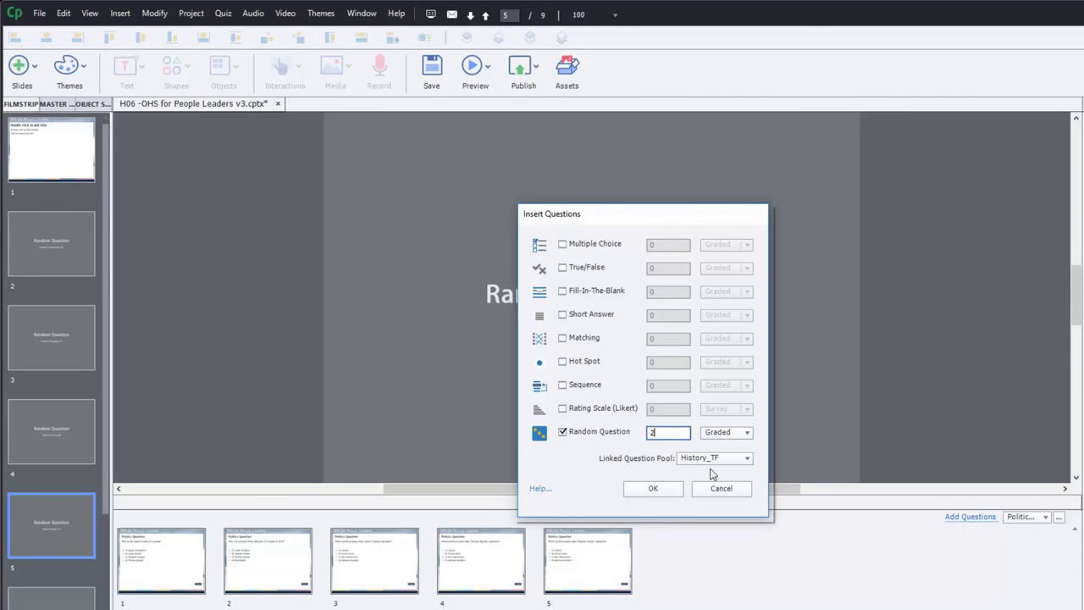
{"action": "left_click", "coordinate": [721, 458]}
{"action": "left_click", "coordinate": [718, 534]}
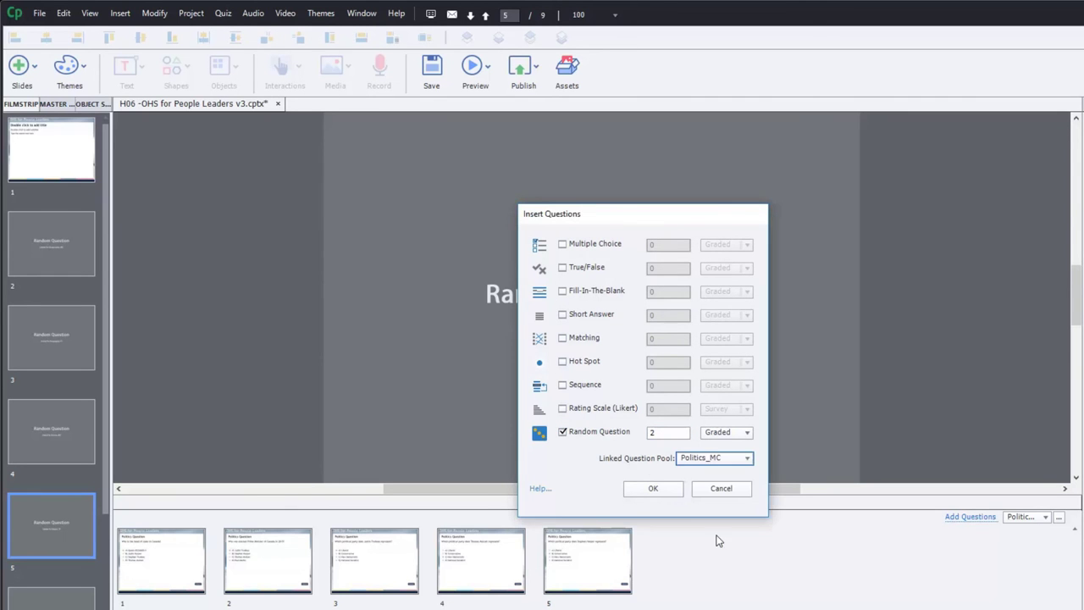
{"action": "left_click", "coordinate": [646, 493]}
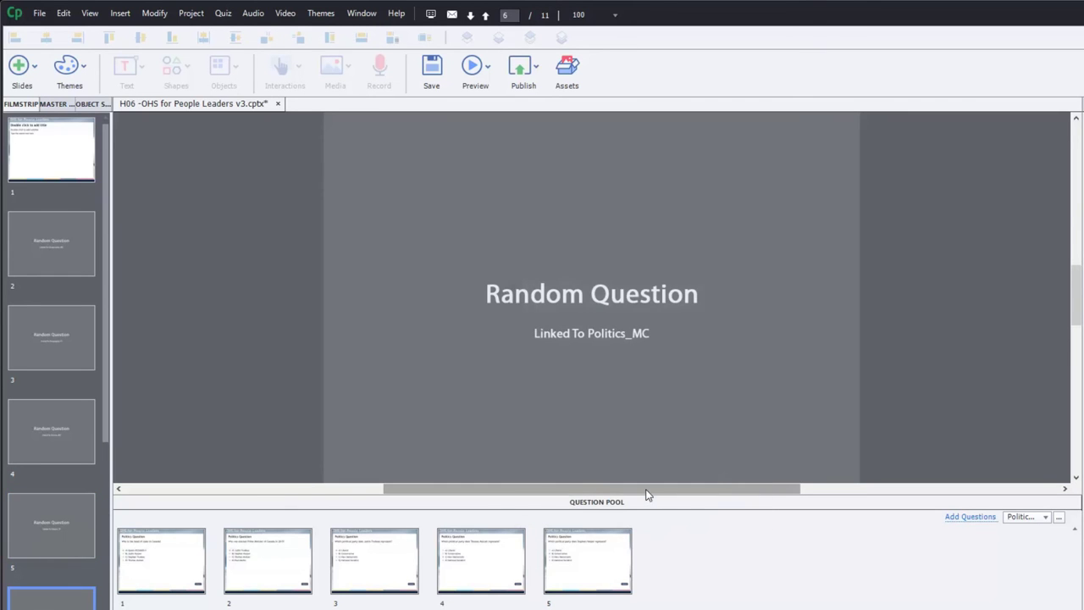
Insert one random question slide linked to the Politics_TF pool.
{"action": "left_click", "coordinate": [223, 12]}
{"action": "left_click", "coordinate": [239, 29]}
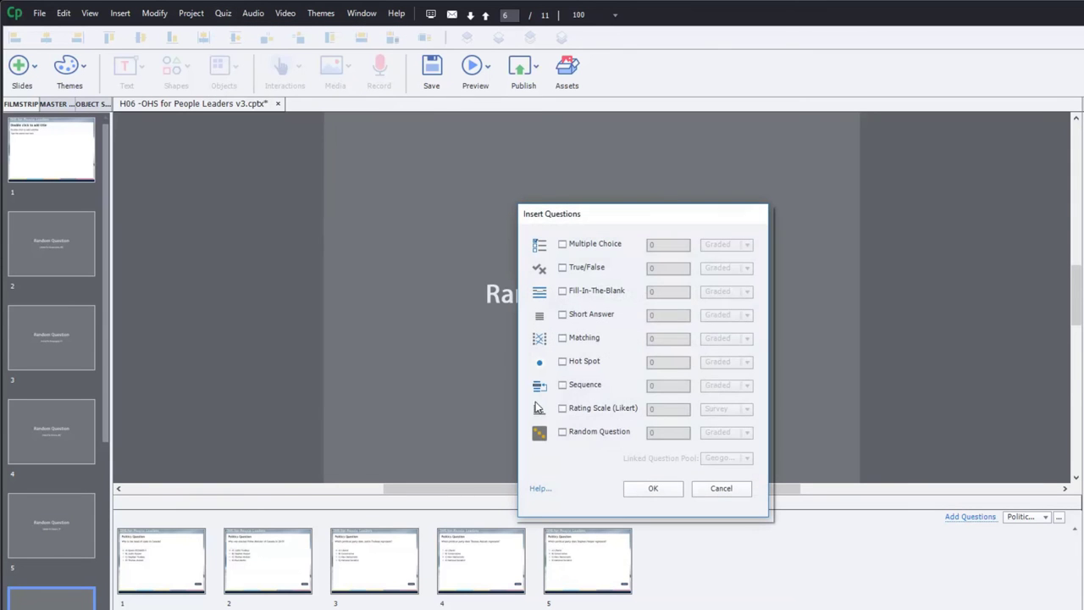
{"action": "left_click", "coordinate": [588, 435]}
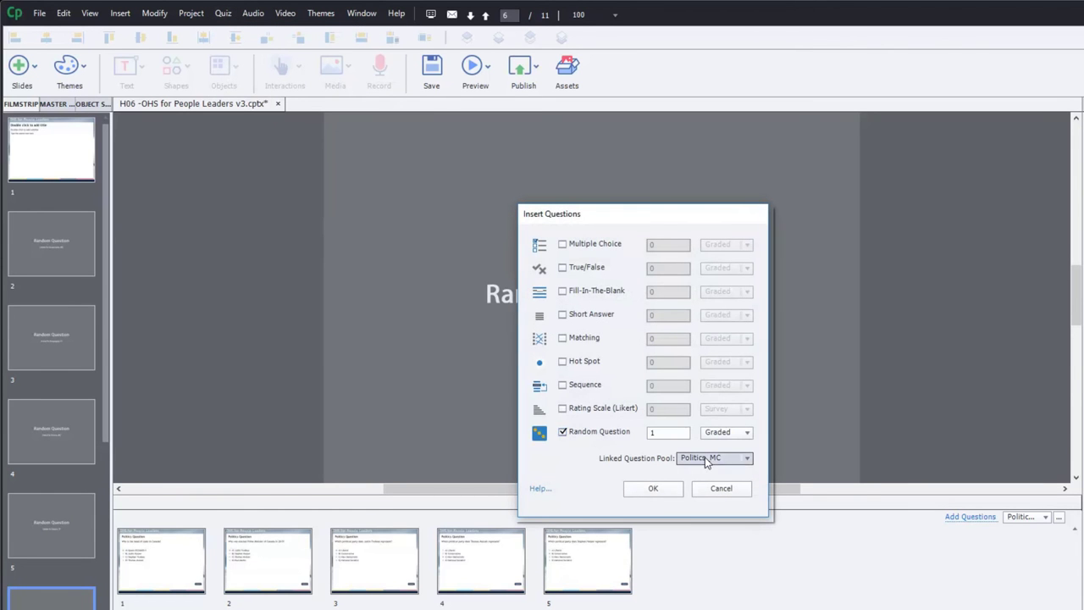
{"action": "left_click", "coordinate": [712, 457]}
{"action": "left_click", "coordinate": [726, 546]}
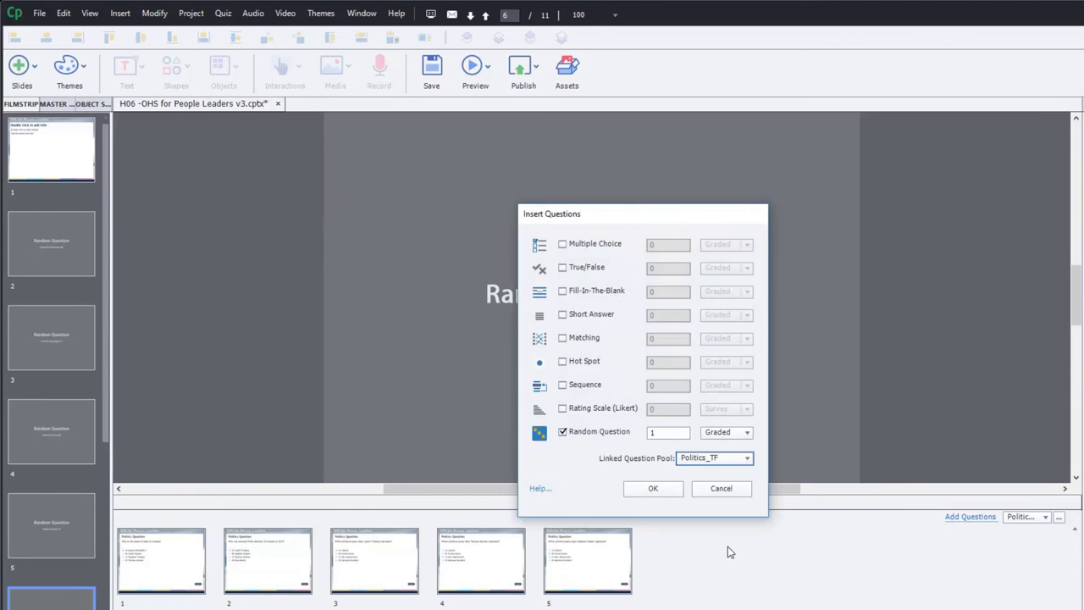
{"action": "left_click", "coordinate": [653, 488]}
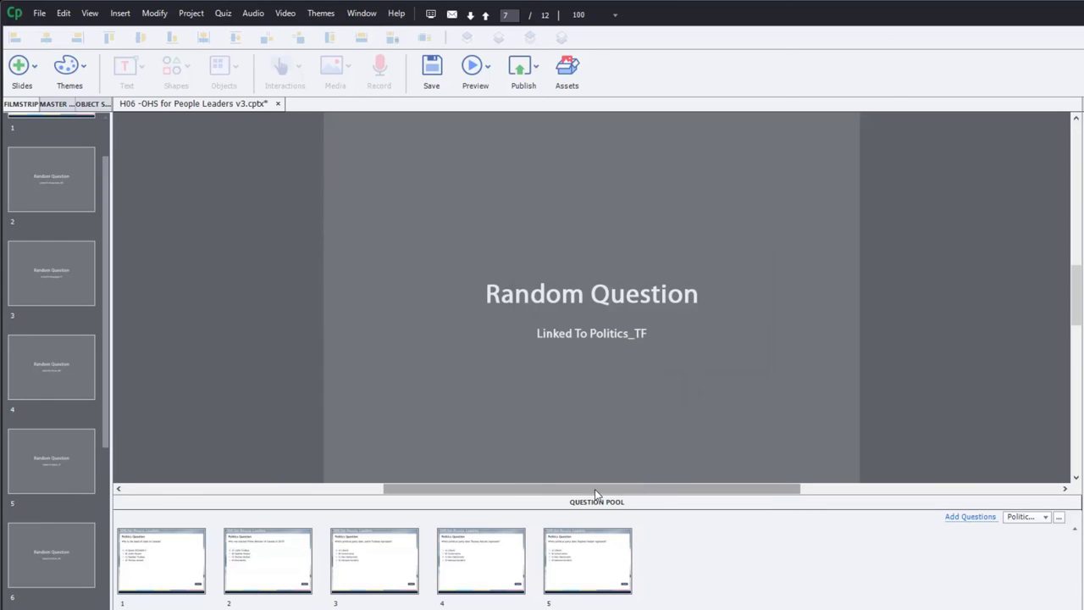
Check the linked pool of each Random Question slide from slide 2 onward.
{"action": "left_click_drag", "start_coordinate": [104, 255], "coordinate": [105, 493]}
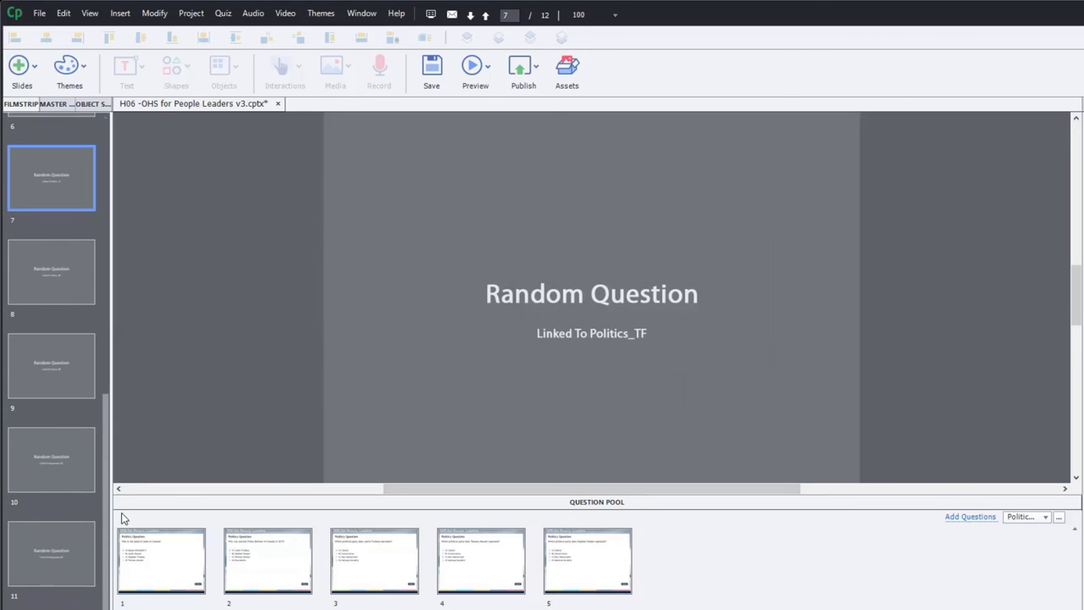
{"action": "left_click", "coordinate": [75, 554]}
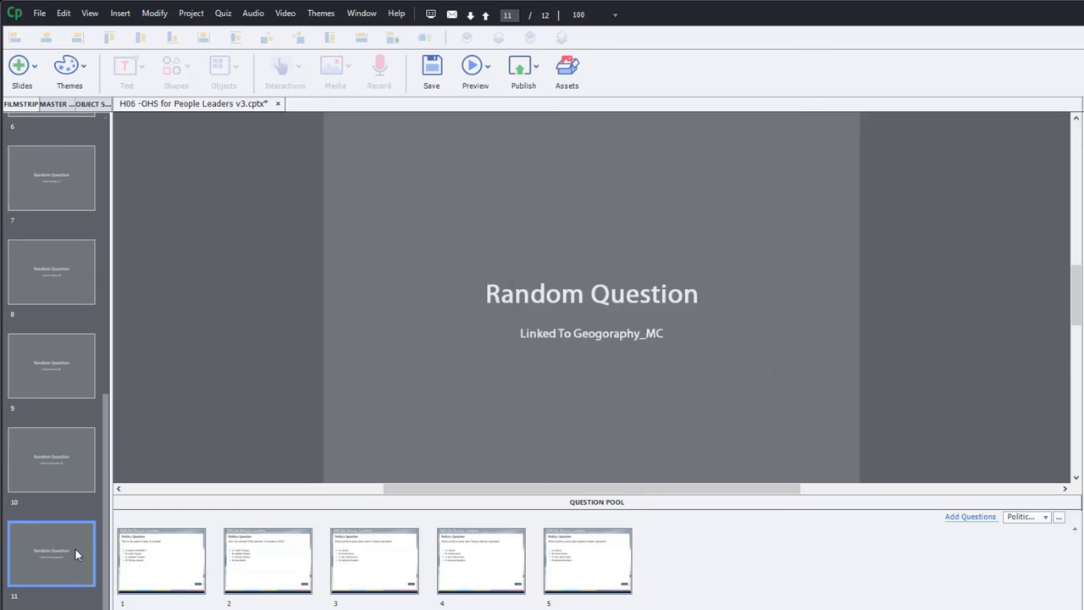
{"action": "scroll", "coordinate": [105, 386], "scroll_direction": "up", "scroll_amount": 5}
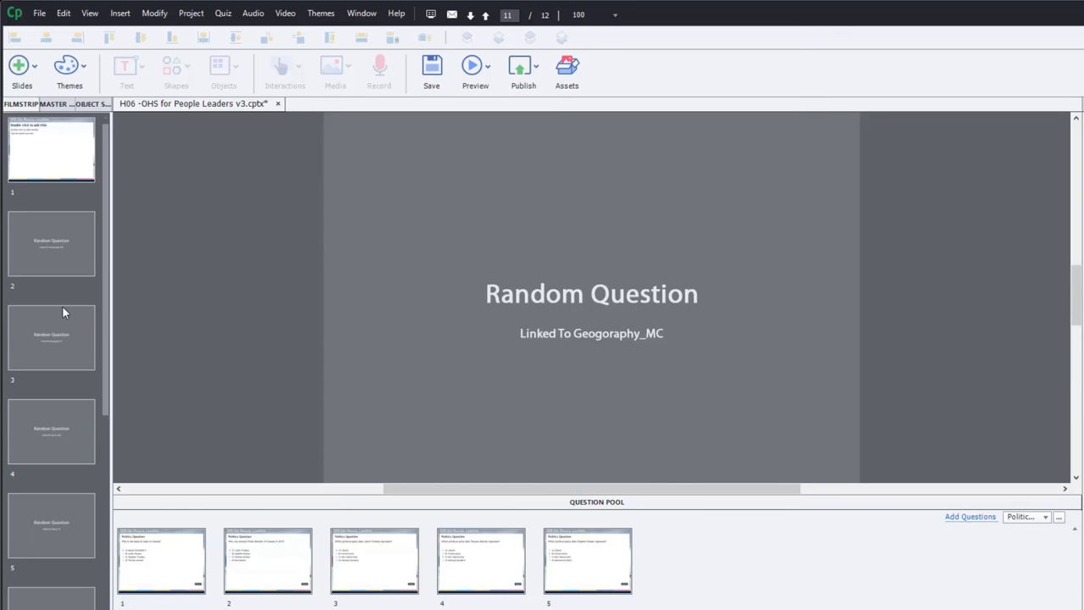
{"action": "left_click", "coordinate": [52, 250]}
{"action": "left_click", "coordinate": [52, 334]}
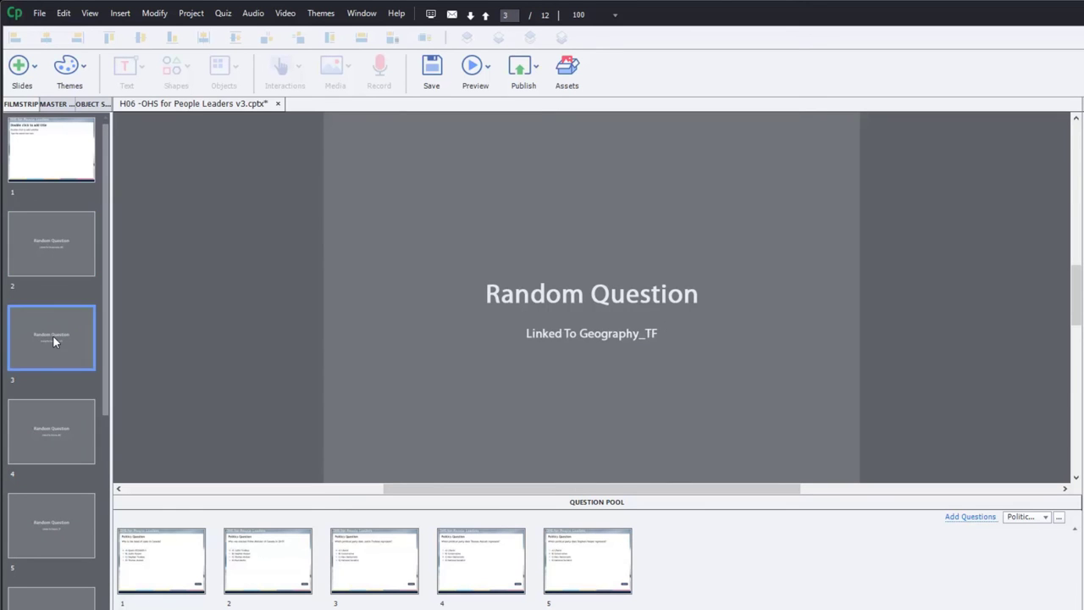
{"action": "left_click", "coordinate": [67, 439]}
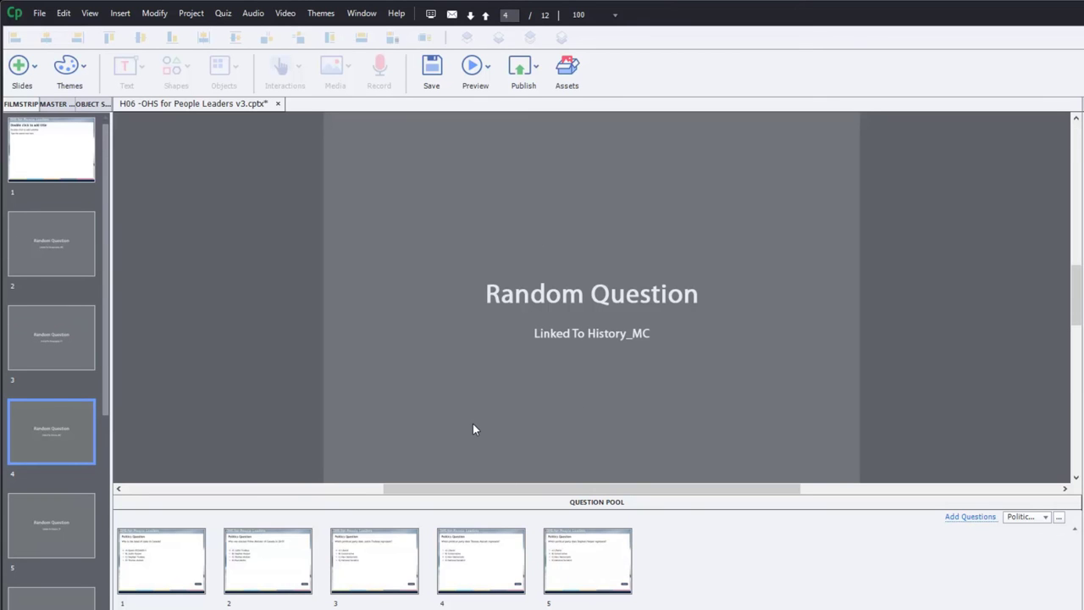
{"action": "left_click", "coordinate": [53, 511]}
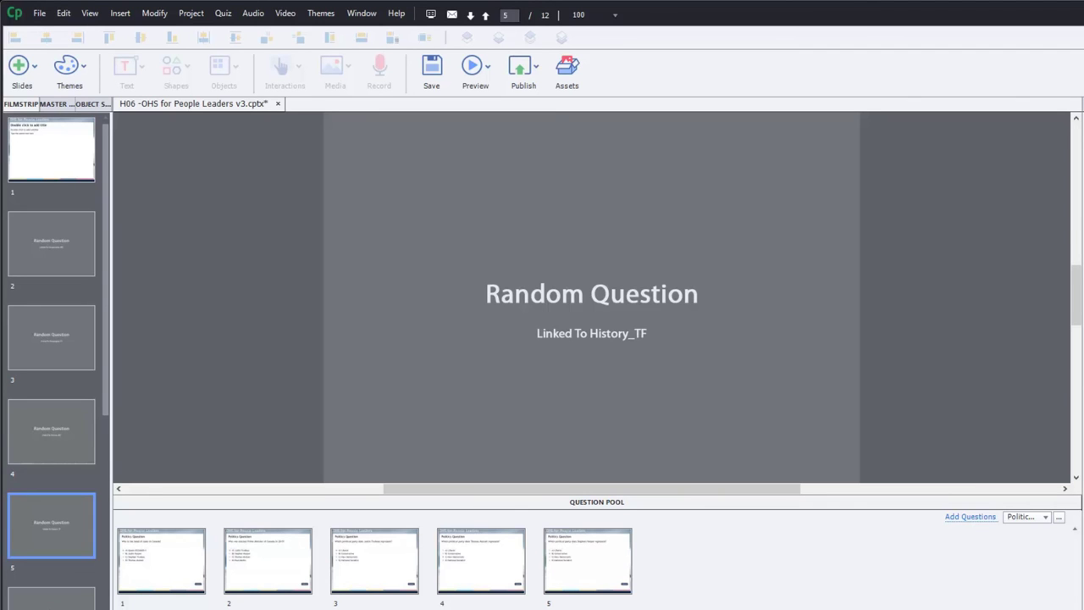
{"action": "key", "text": "Down"}
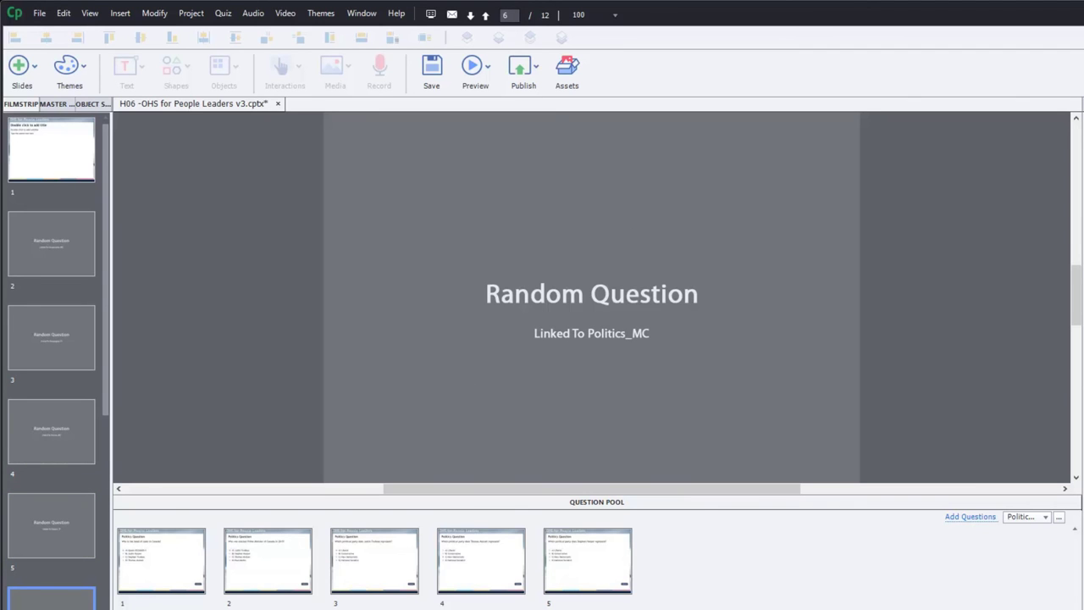
Move the Politics_TF random question slide up to position 2.
{"action": "left_click_drag", "start_coordinate": [43, 273], "coordinate": [48, 411]}
{"action": "left_click_drag", "start_coordinate": [53, 525], "coordinate": [55, 214]}
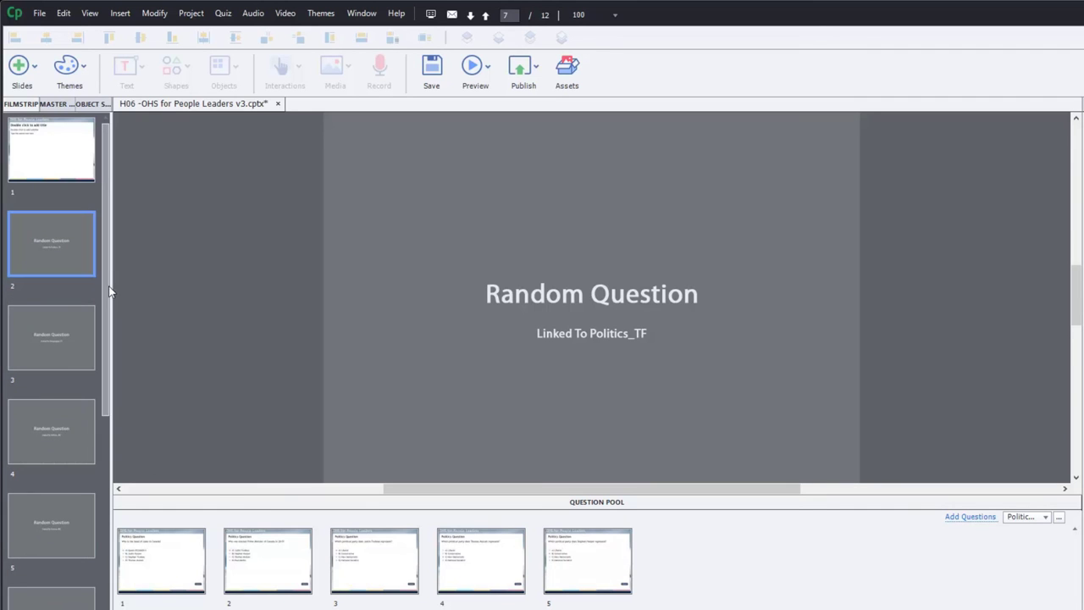
{"action": "left_click_drag", "start_coordinate": [108, 293], "coordinate": [117, 606]}
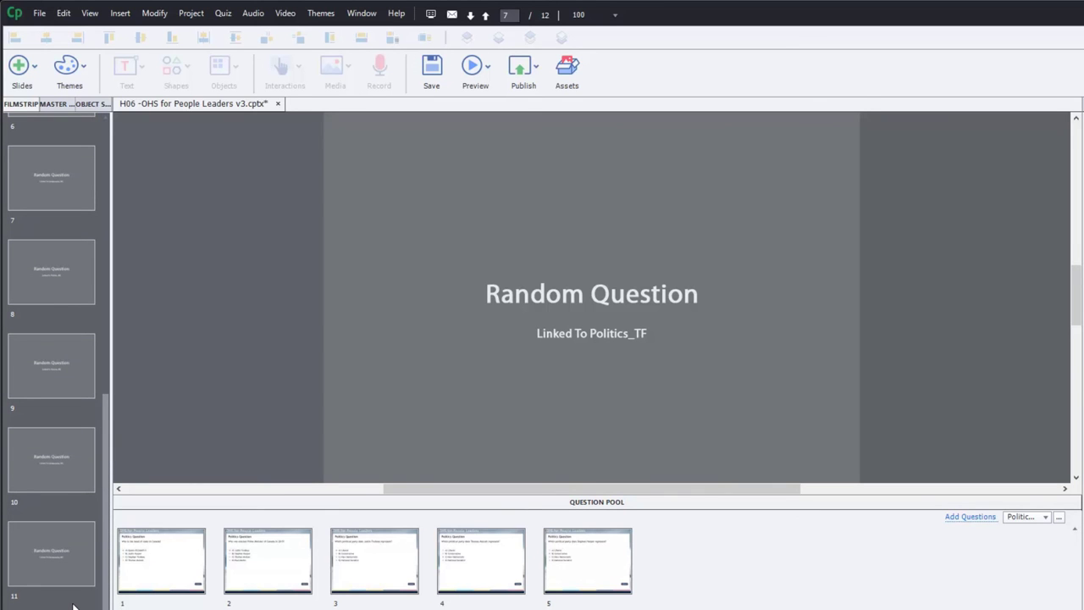
With all Random Question slides selected, set On Success and Last Attempt to 'Go to the next slide'.
{"action": "left_click", "coordinate": [53, 548], "text": "shift"}
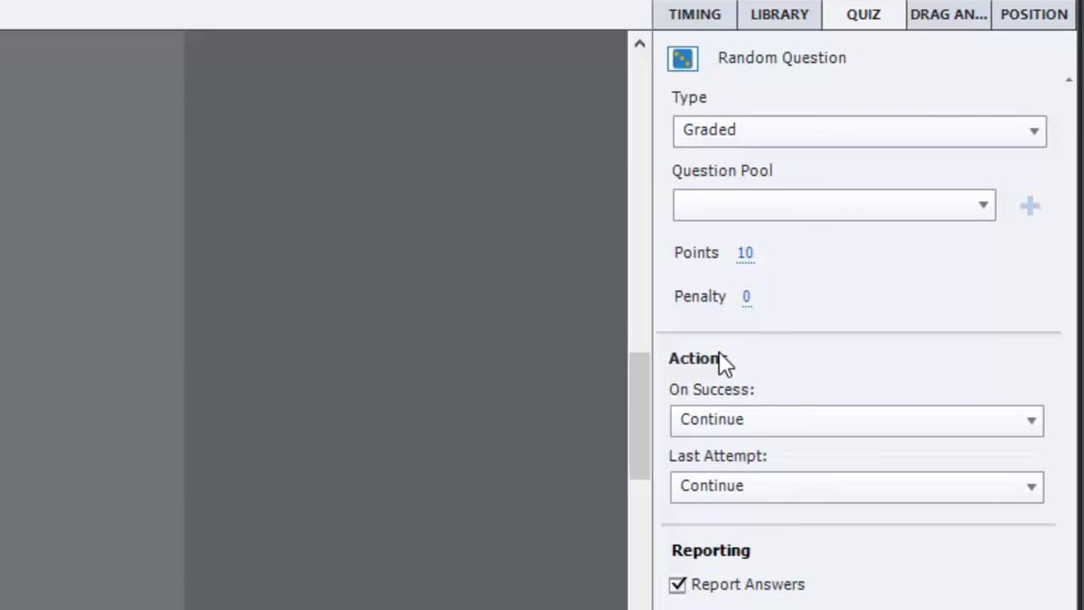
{"action": "left_click", "coordinate": [753, 424]}
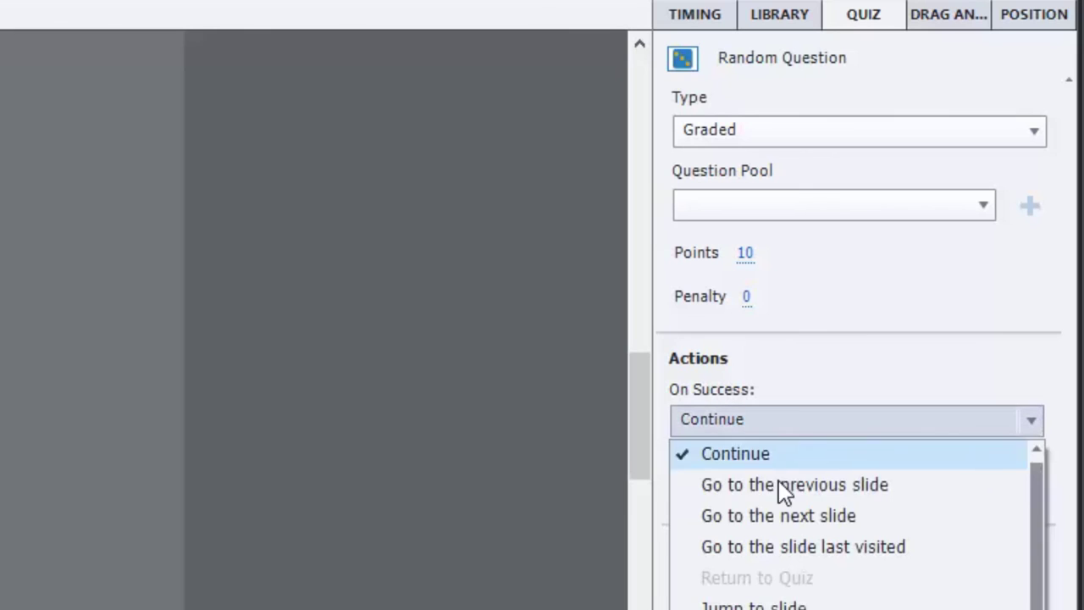
{"action": "key", "text": "Escape"}
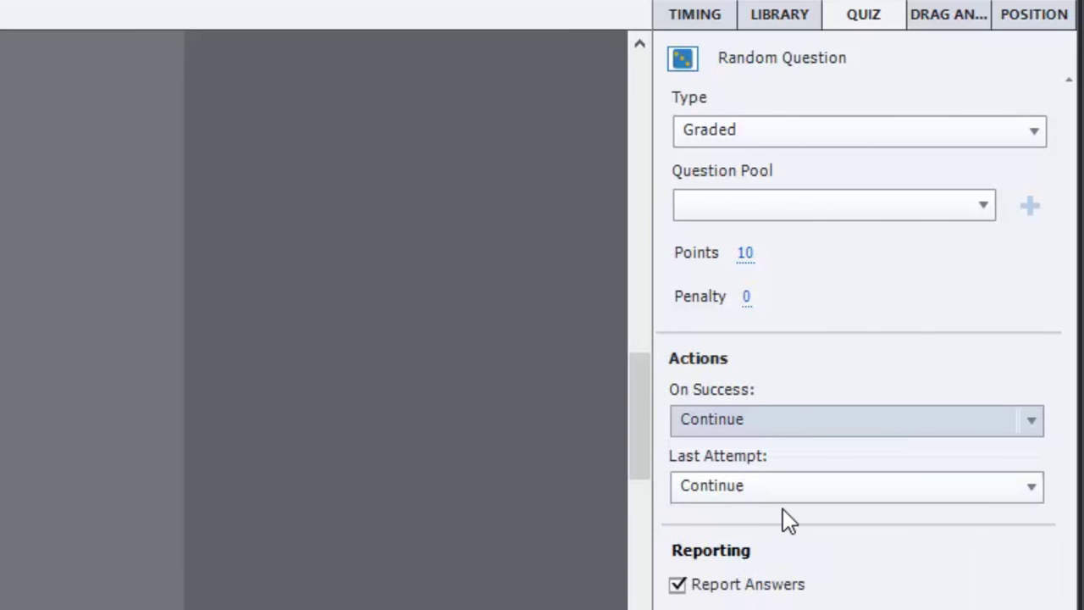
{"action": "key", "text": "Down"}
{"action": "key", "text": "Down"}
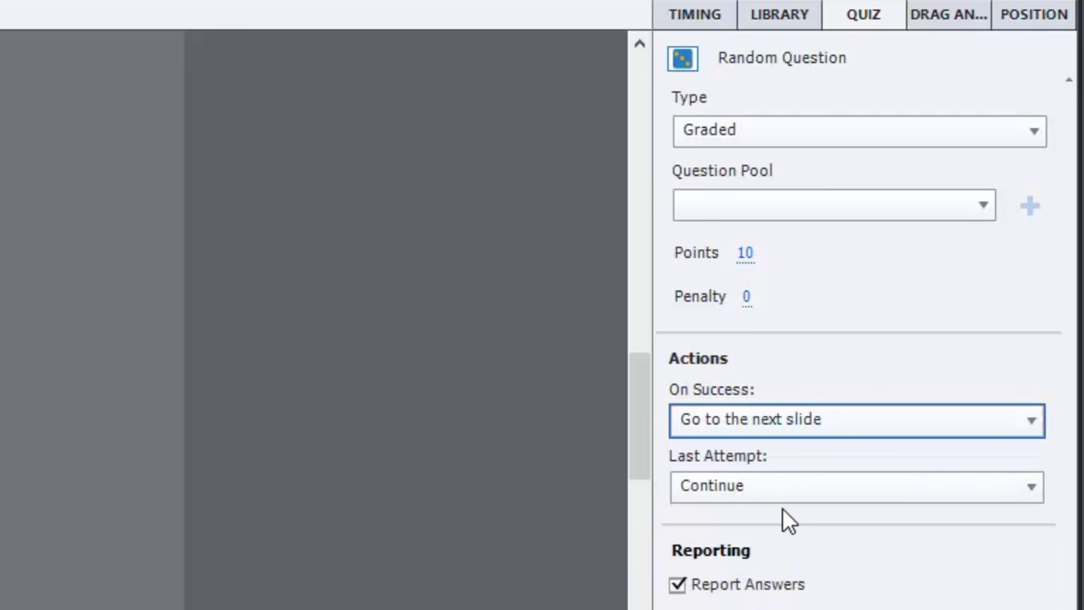
{"action": "left_click", "coordinate": [791, 485]}
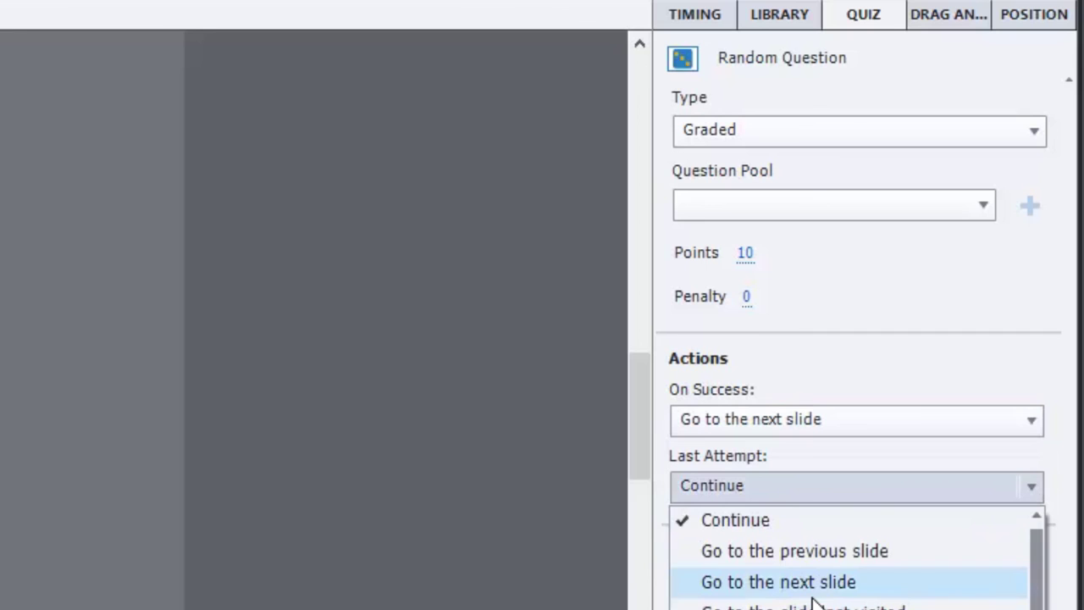
{"action": "key", "text": "Escape"}
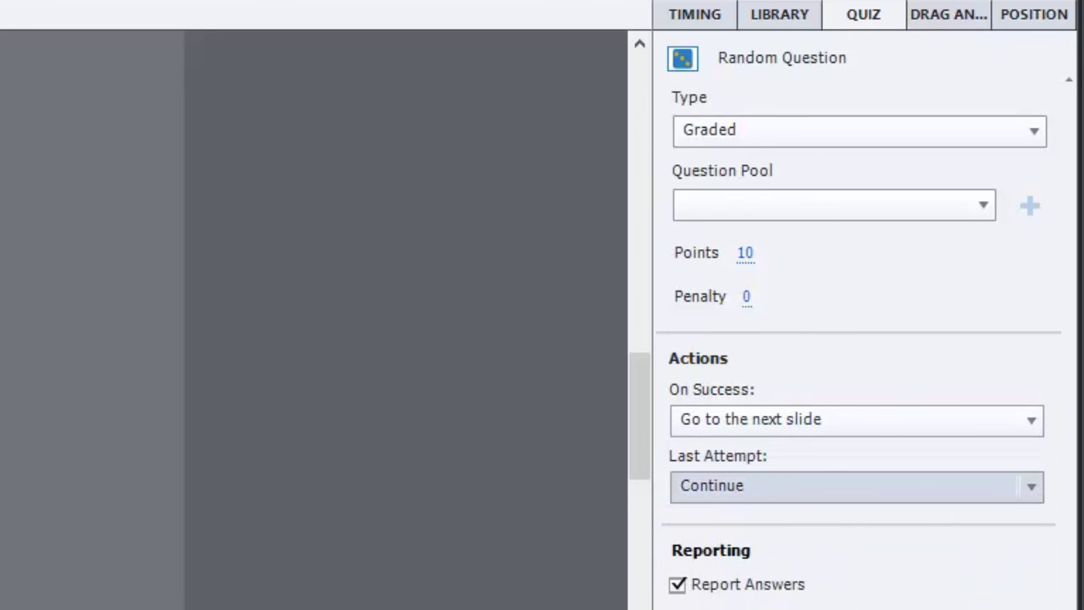
{"action": "key", "text": "Down"}
{"action": "key", "text": "Down"}
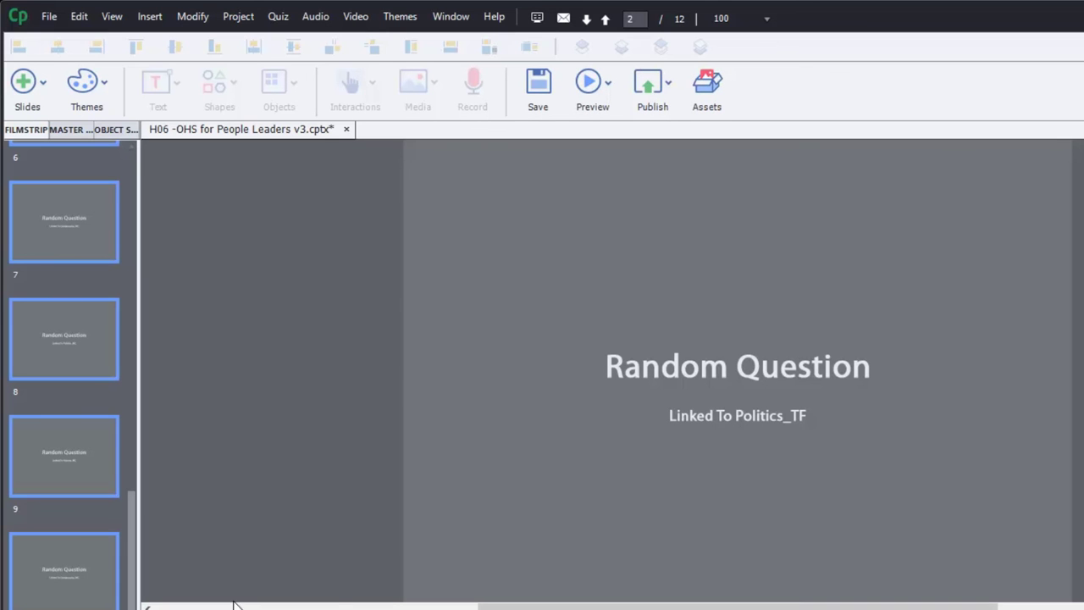
Browse the Random Question slides' linked pools to find the History_TF slide.
{"action": "key", "text": "Down"}
{"action": "left_click", "coordinate": [66, 577]}
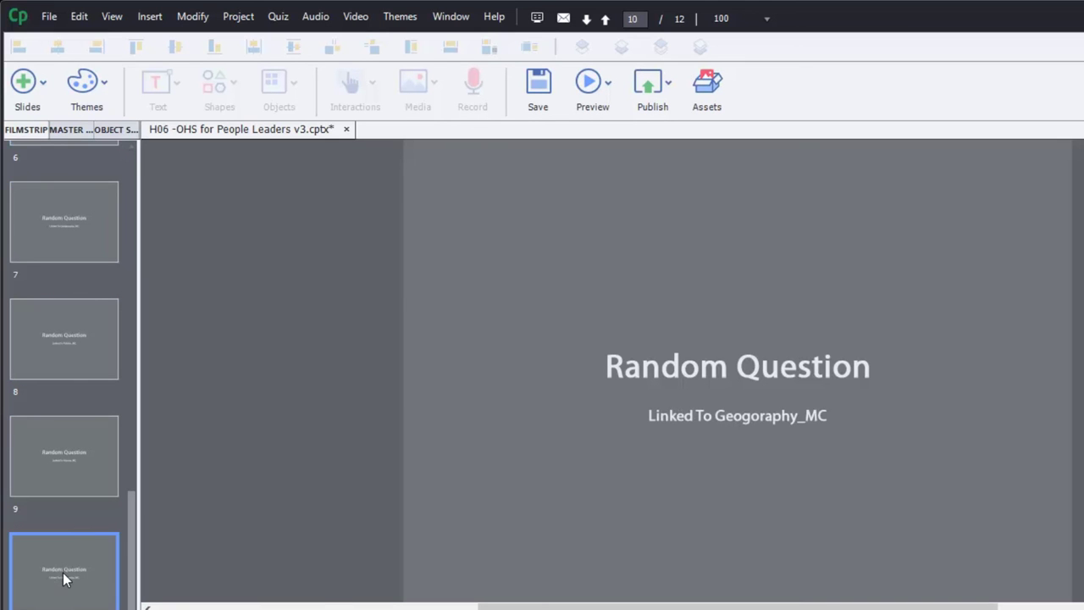
{"action": "left_click", "coordinate": [66, 457]}
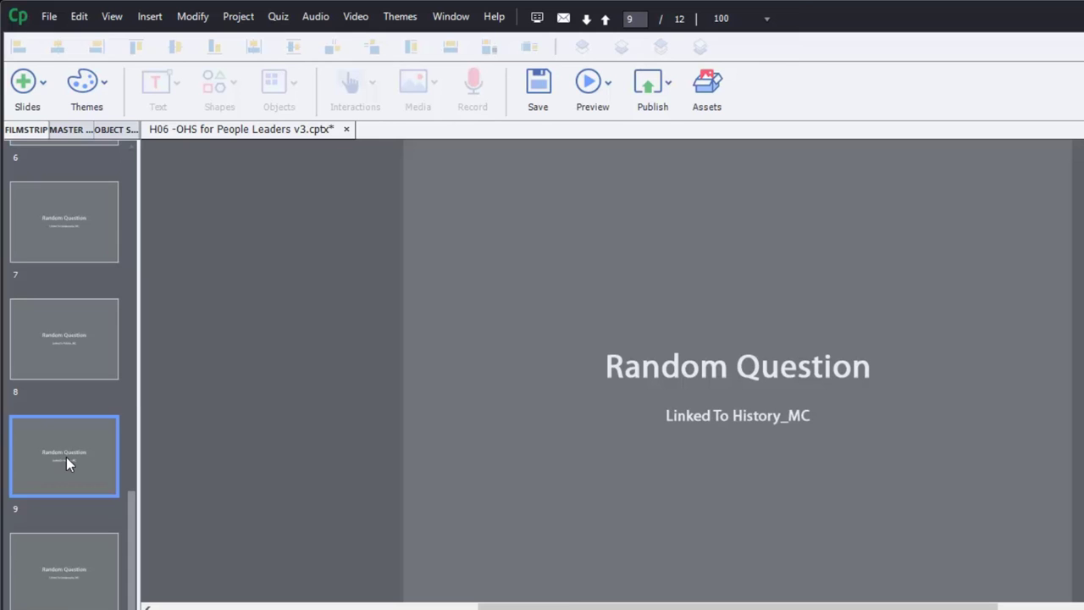
{"action": "left_click", "coordinate": [80, 316]}
{"action": "left_click", "coordinate": [76, 246]}
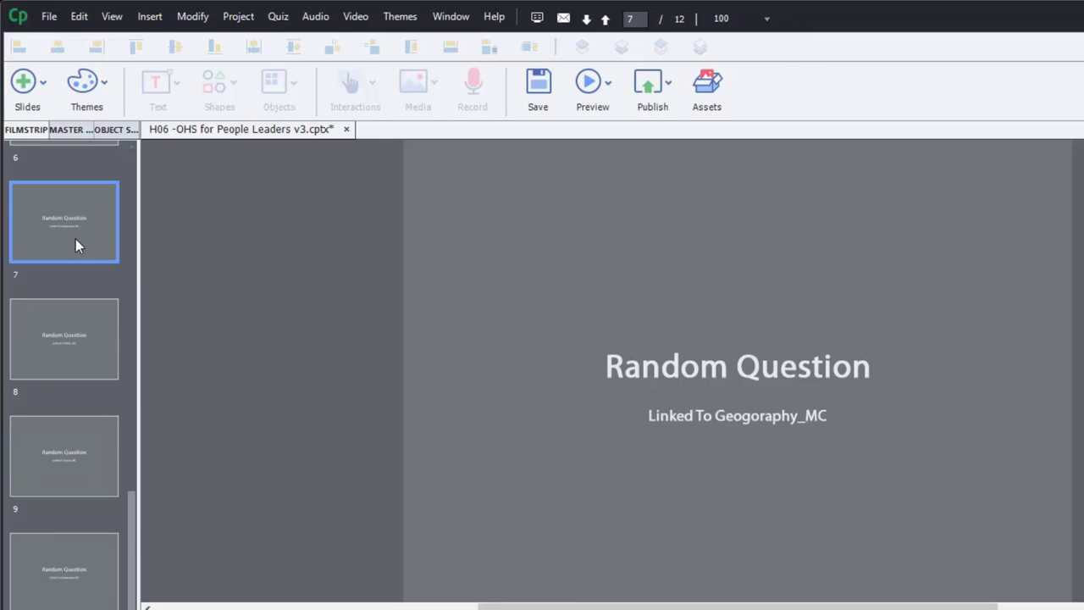
{"action": "left_click_drag", "start_coordinate": [132, 525], "coordinate": [144, 337]}
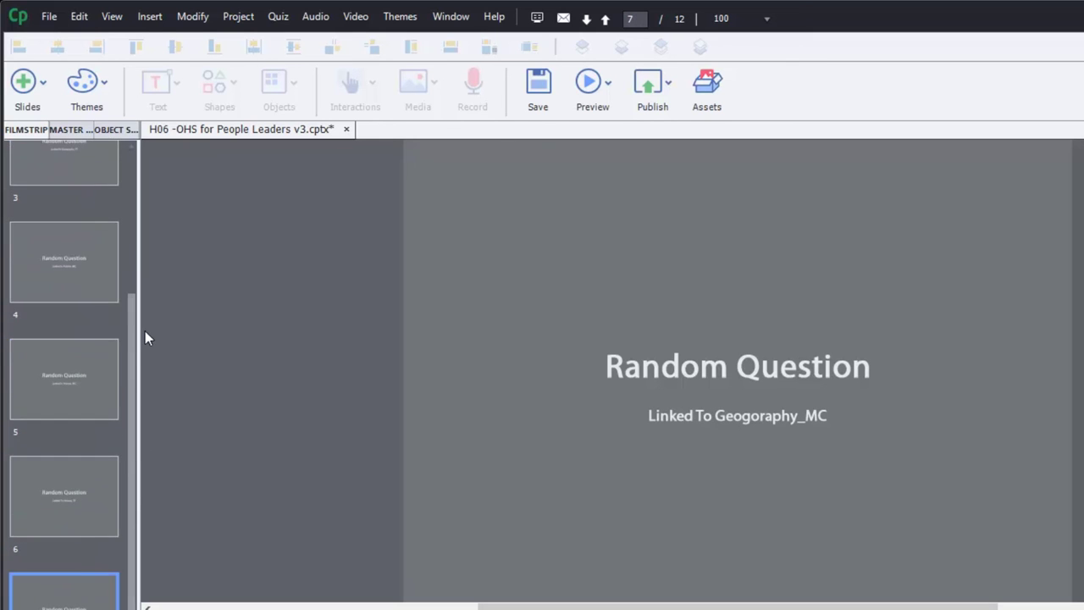
{"action": "left_click", "coordinate": [88, 502]}
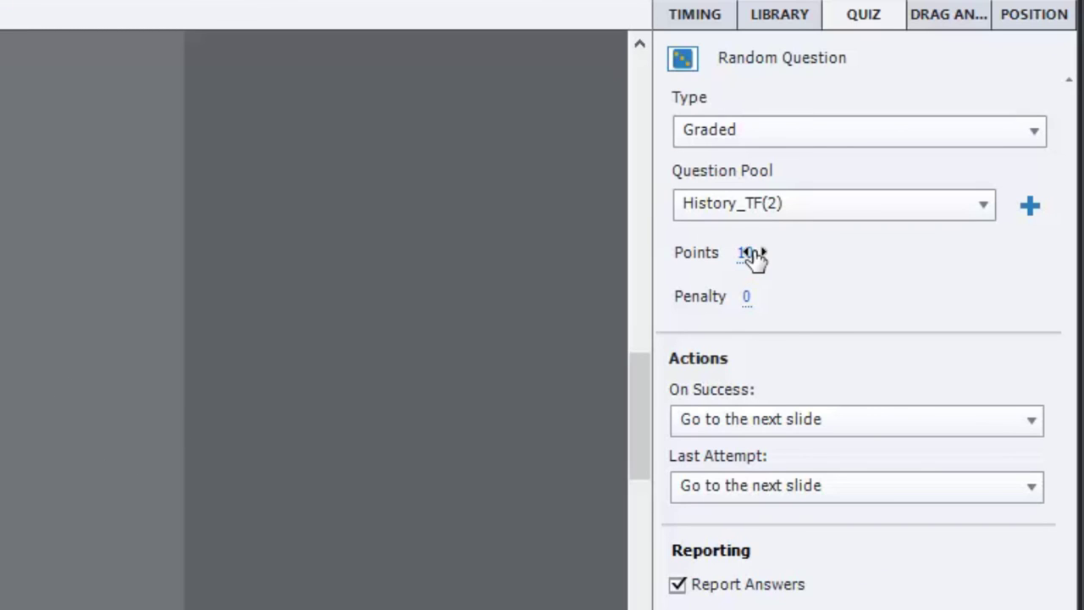
Change Points from 10 to 5 on the History_TF, Geography_TF and Politics_TF slides.
{"action": "left_click", "coordinate": [751, 252]}
{"action": "type", "text": "5"}
{"action": "key", "text": "Down"}
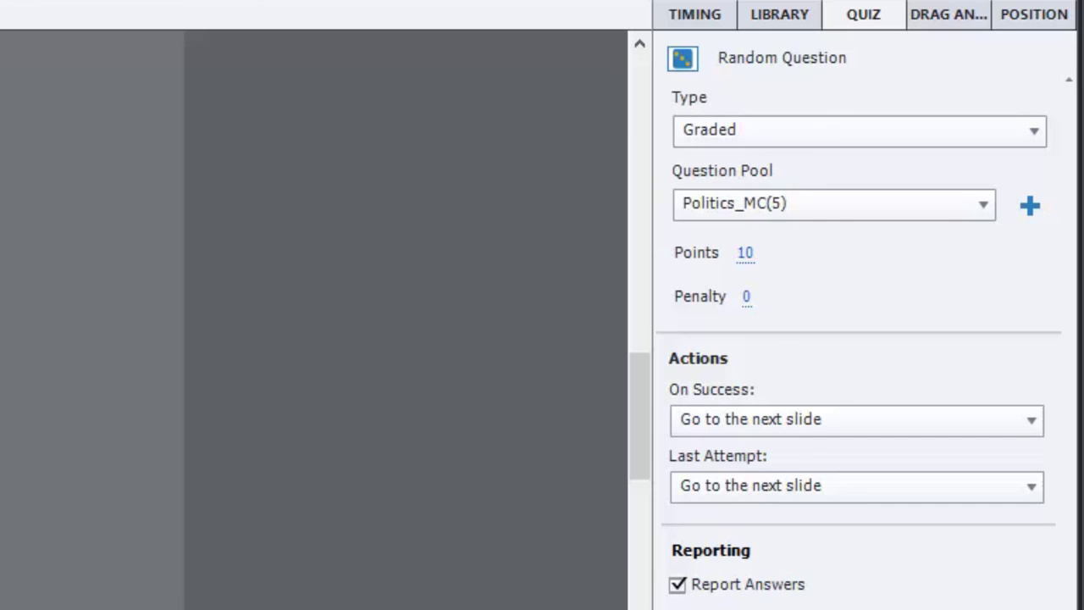
{"action": "key", "text": "Down"}
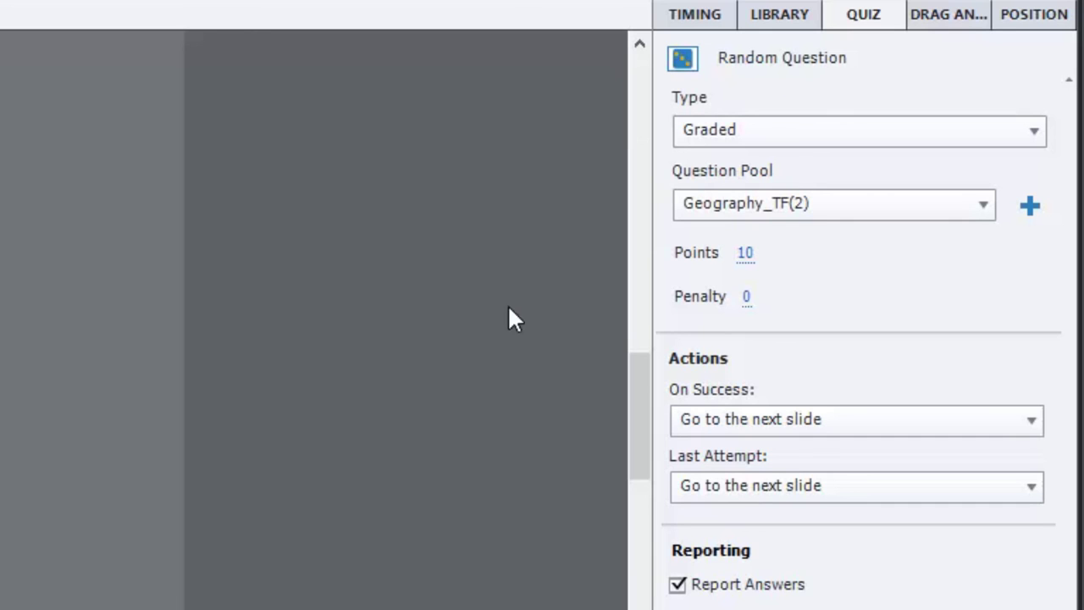
{"action": "left_click", "coordinate": [747, 253]}
{"action": "type", "text": "5"}
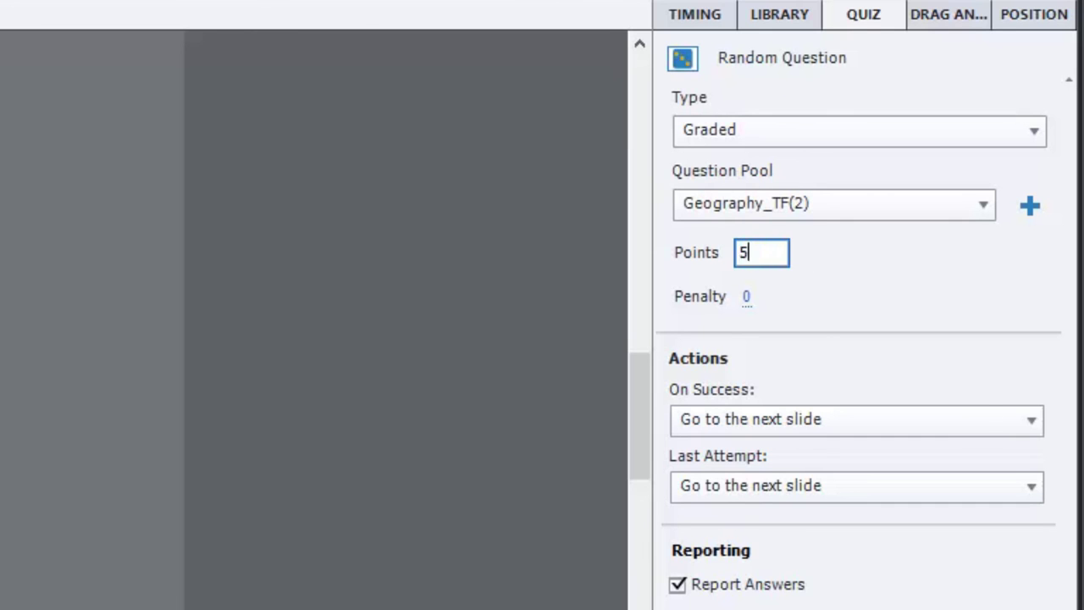
{"action": "key", "text": "Return"}
{"action": "key", "text": "Down"}
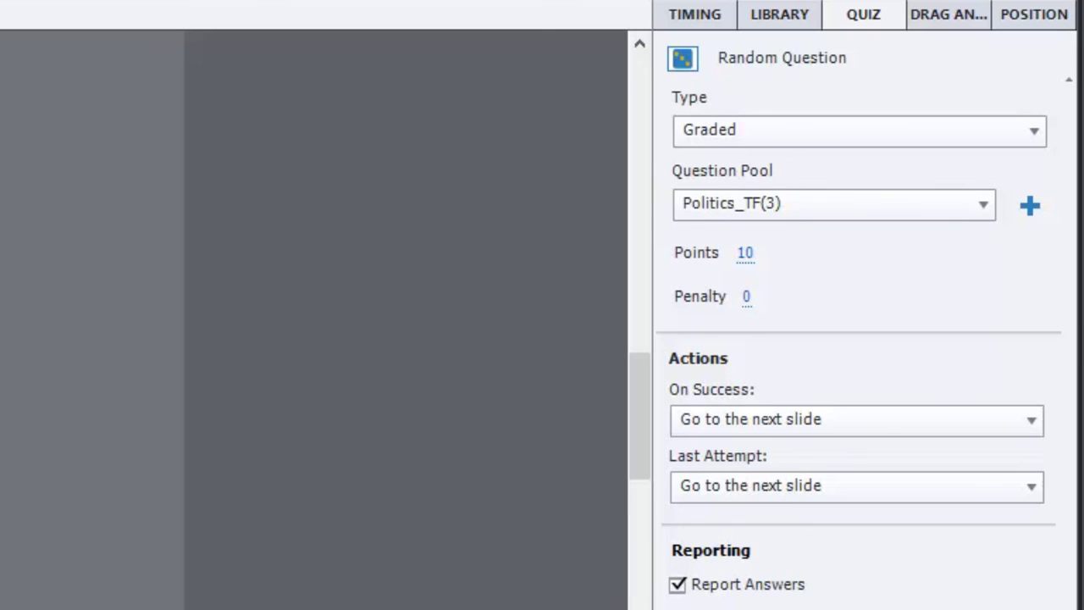
{"action": "left_click", "coordinate": [747, 252]}
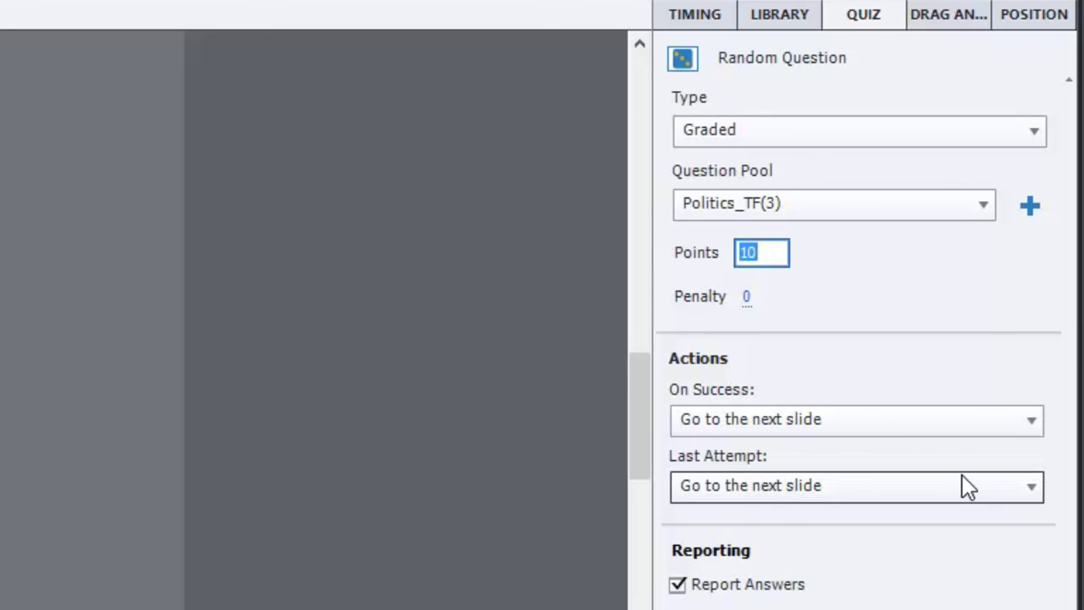
{"action": "type", "text": "5"}
{"action": "key", "text": "Return"}
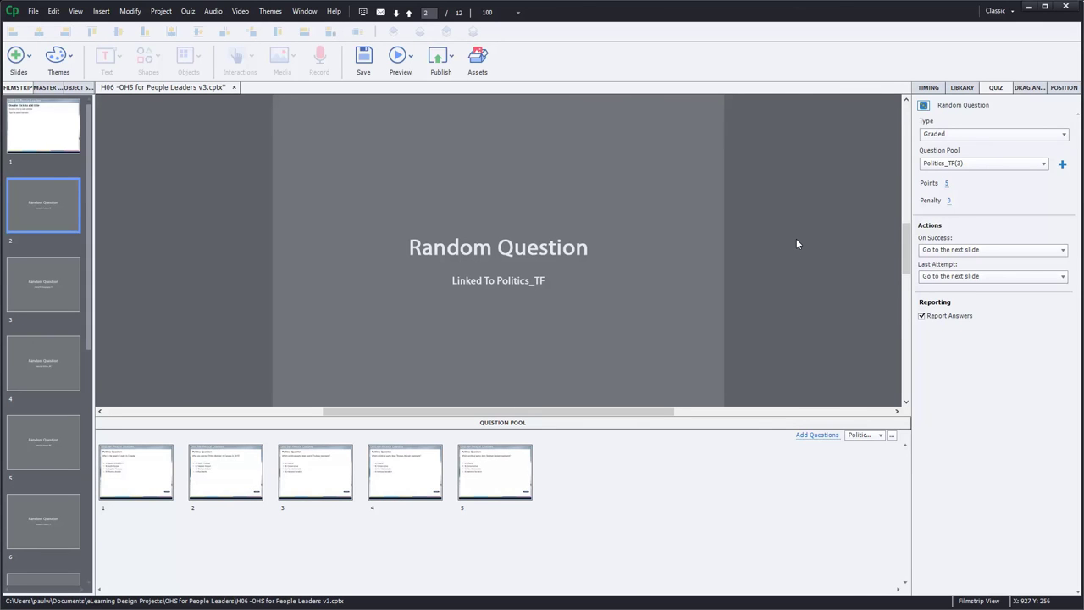
Delete slide 1, the empty title slide, then run Preview > Project.
{"action": "left_click", "coordinate": [26, 151]}
{"action": "key", "text": "Delete"}
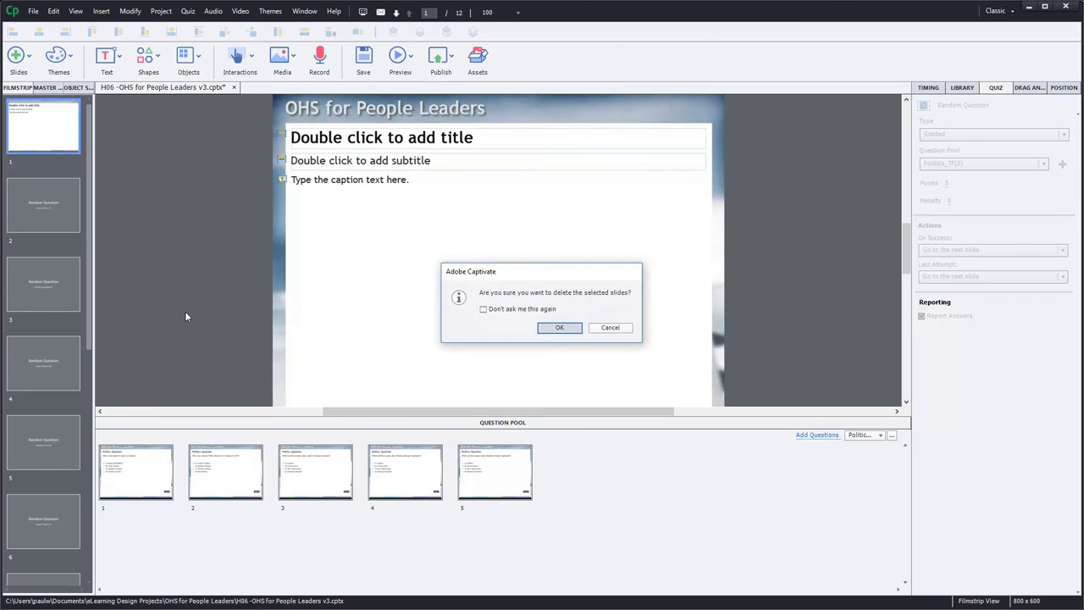
{"action": "key", "text": "Return"}
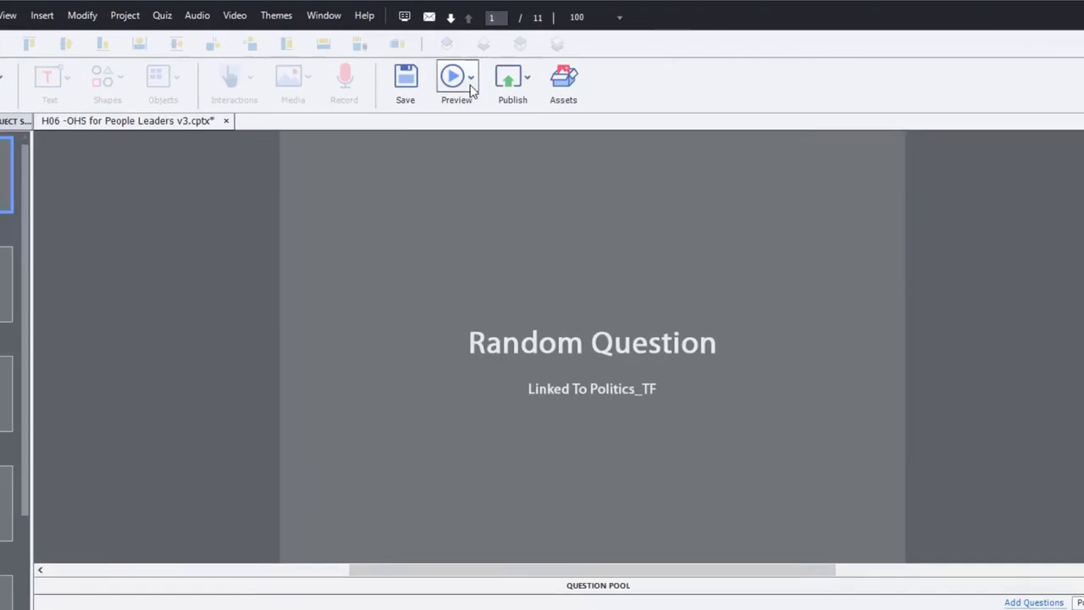
{"action": "left_click", "coordinate": [410, 55]}
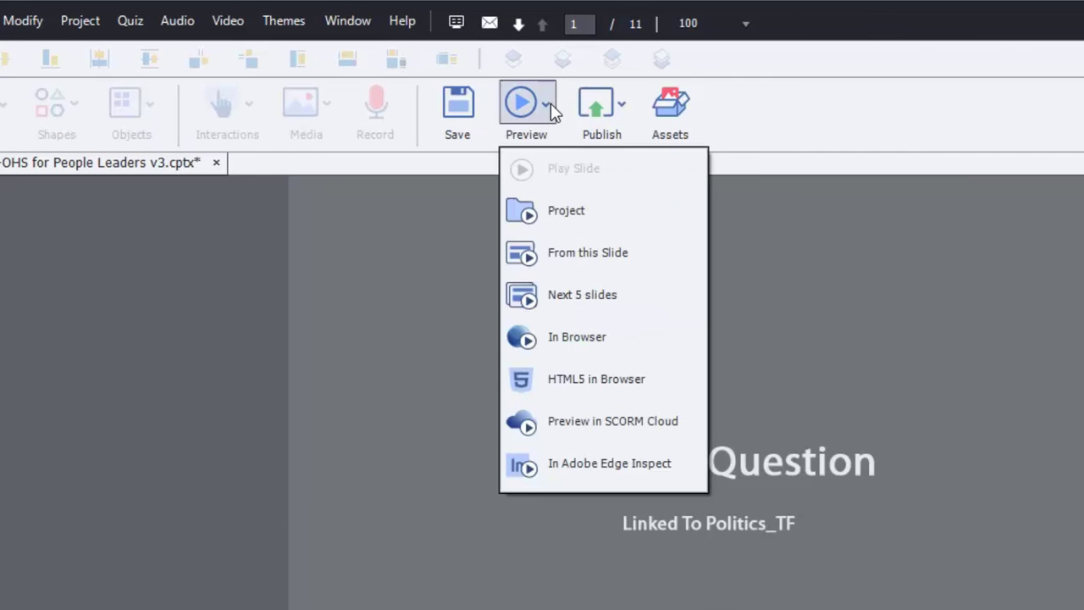
{"action": "left_click", "coordinate": [565, 214]}
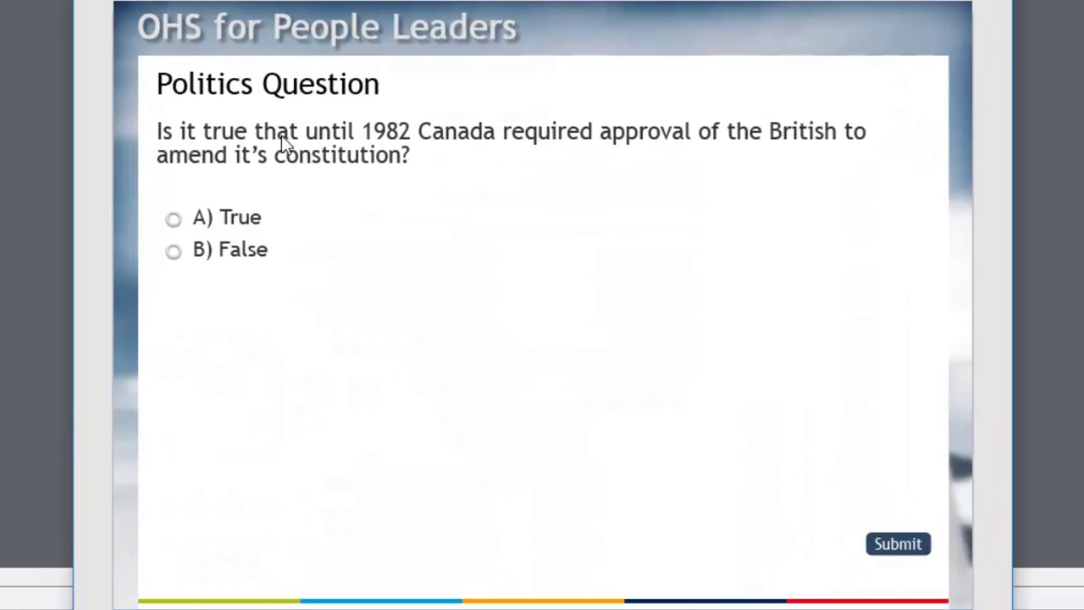
Submit True for the Politics question and False for the Geography question, then continue.
{"action": "left_click", "coordinate": [263, 219]}
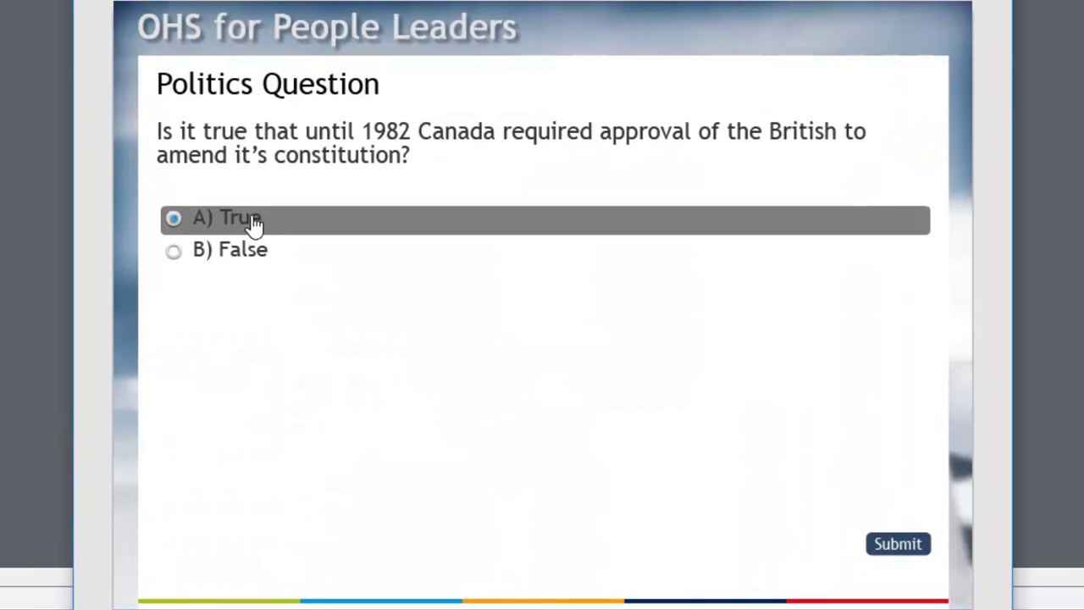
{"action": "left_click", "coordinate": [891, 551]}
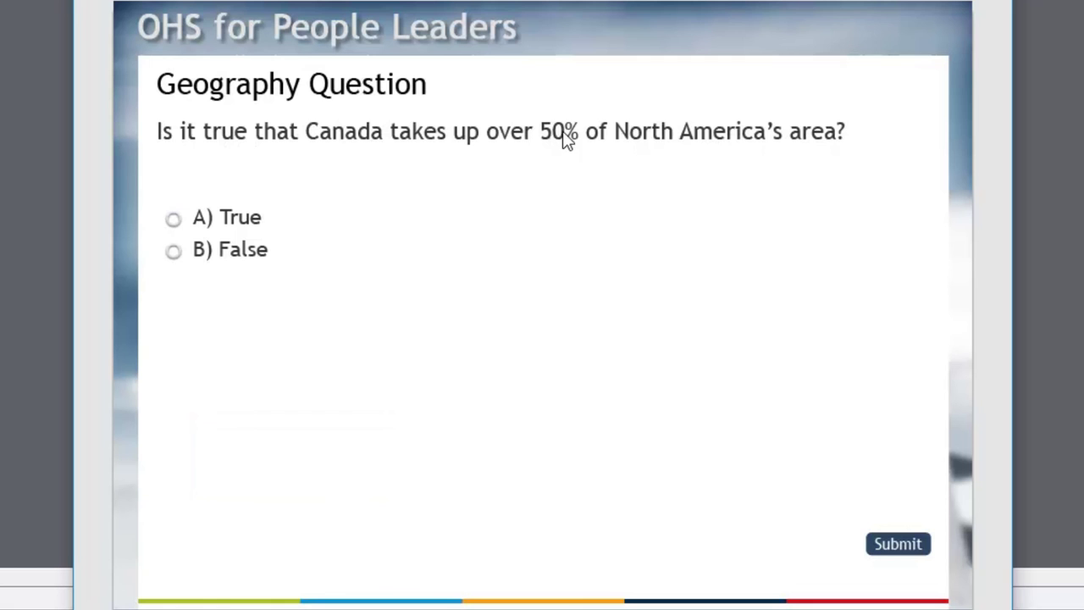
{"action": "left_click", "coordinate": [280, 220]}
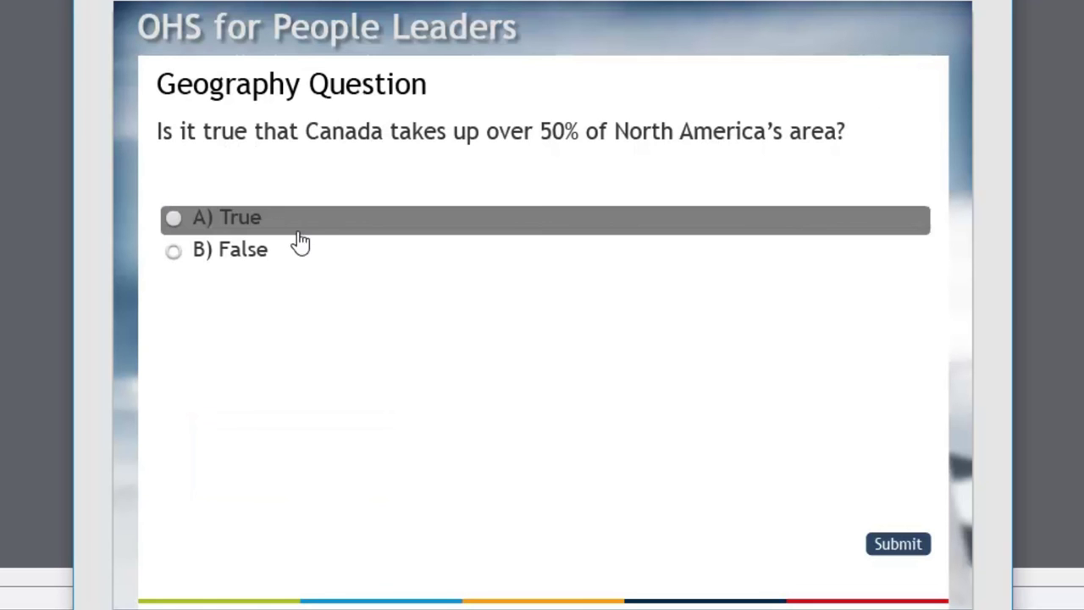
{"action": "left_click", "coordinate": [255, 251]}
{"action": "left_click", "coordinate": [889, 543]}
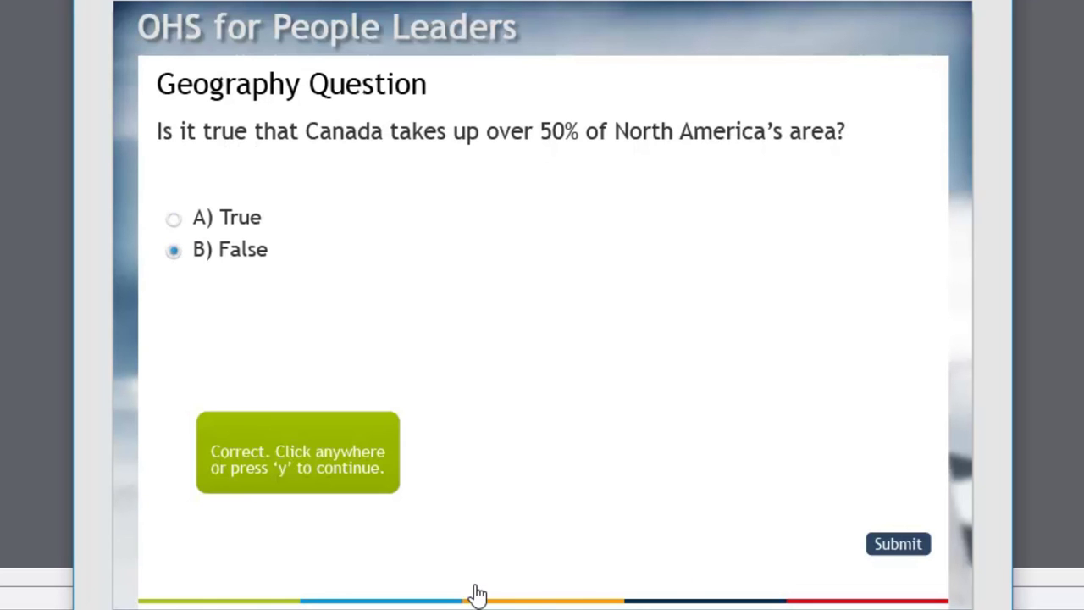
{"action": "left_click", "coordinate": [485, 434]}
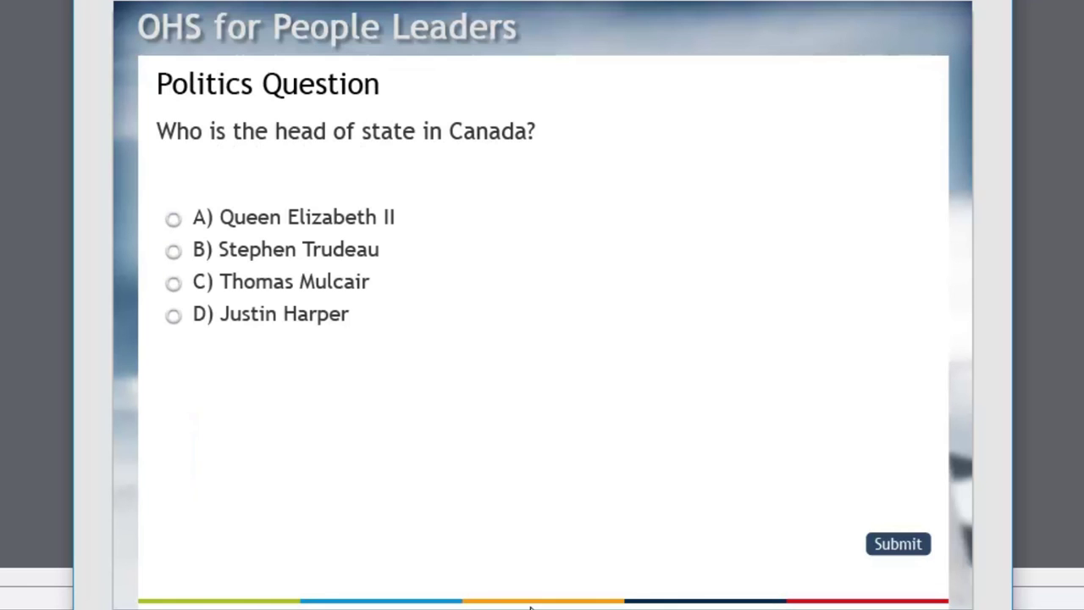